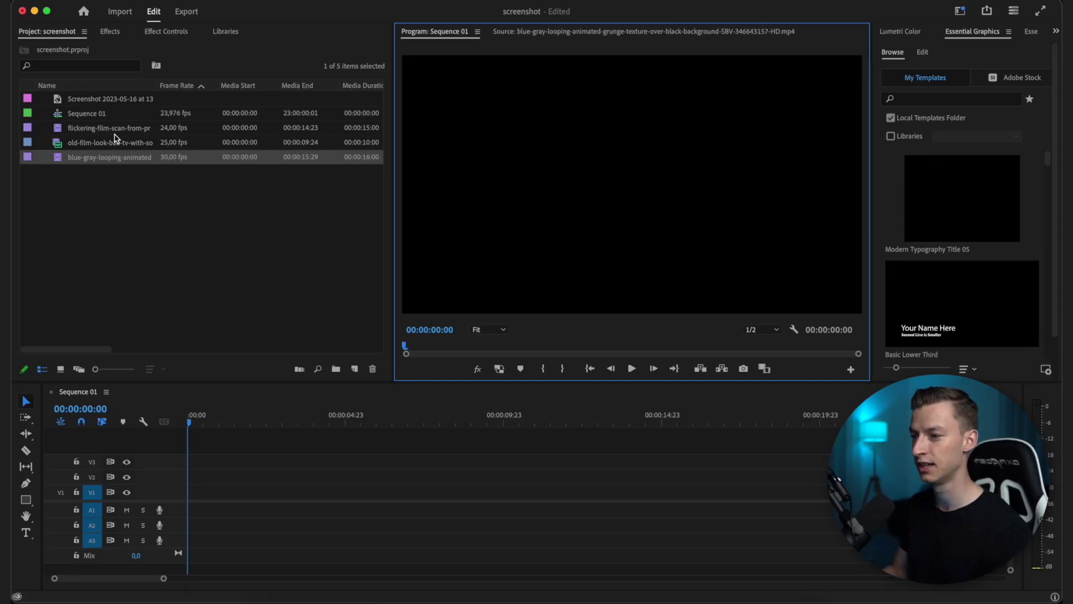
Select the screenshot clip on V1 and raise its Scale from 63 to 90.
click(109, 99)
click(110, 98)
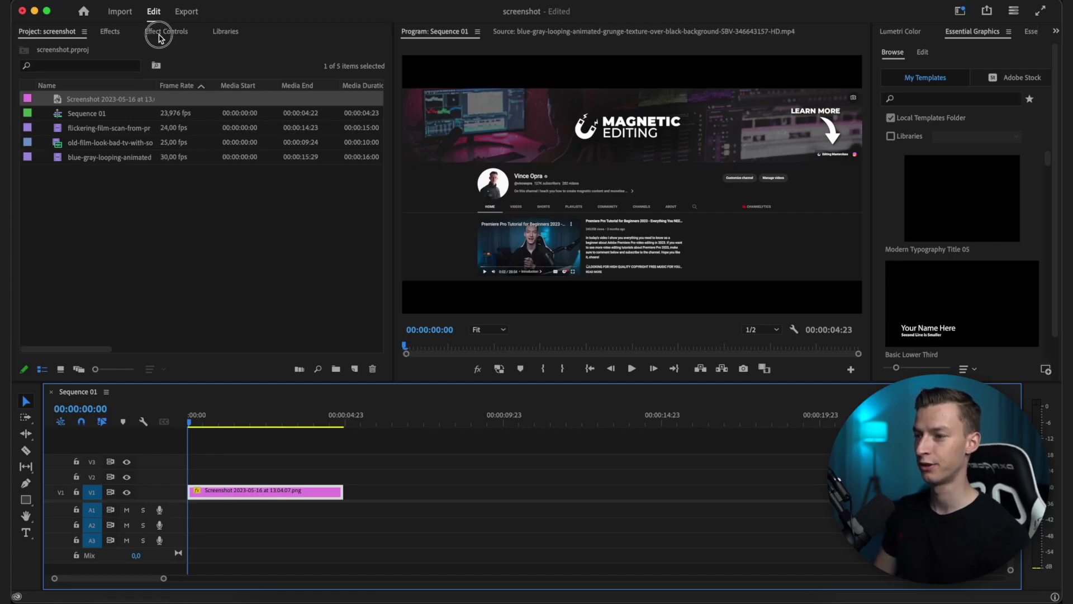
click(162, 32)
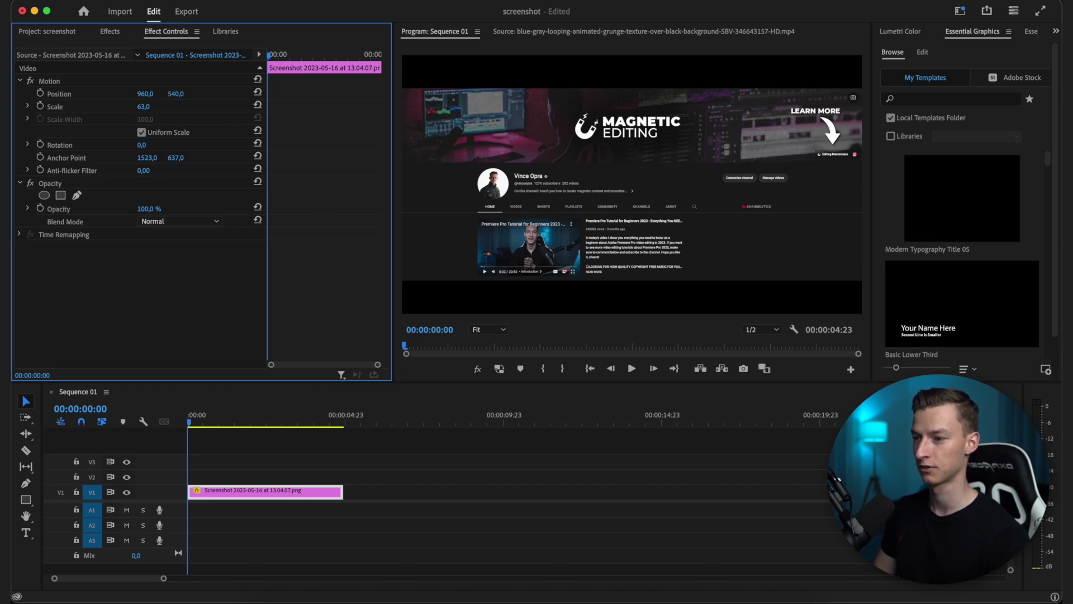
drag(144, 106, 174, 107)
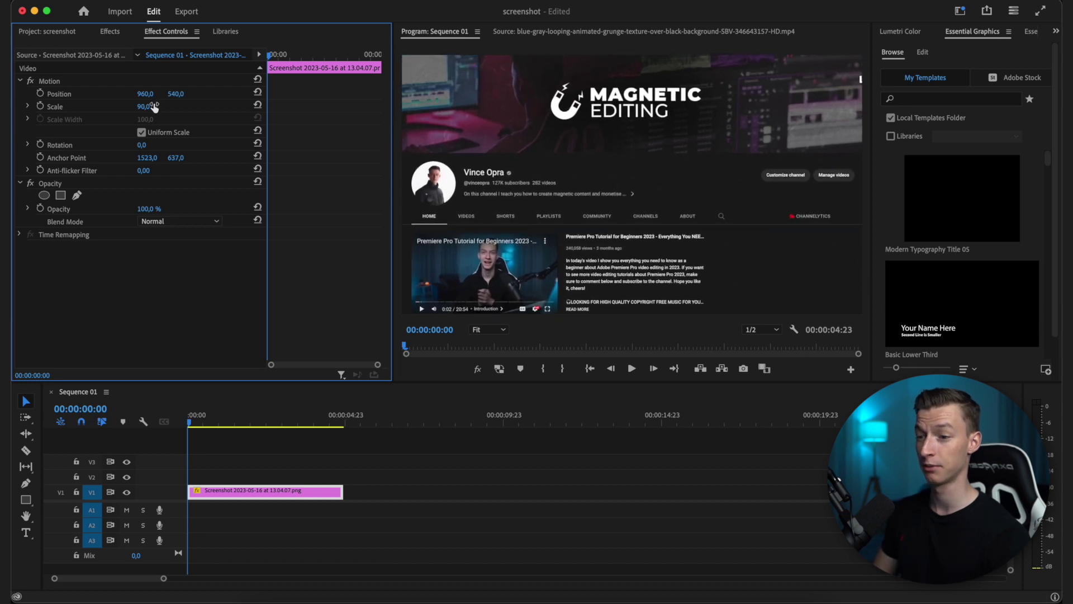
Apply Basic 3D from the 3d search results to the screenshot clip and show its settings.
click(107, 32)
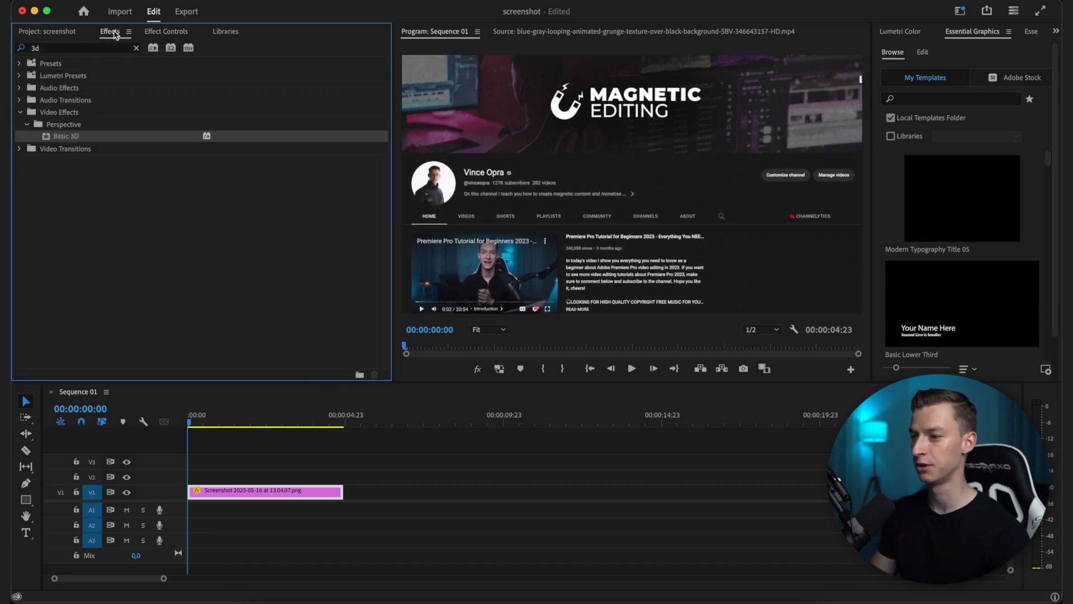
click(34, 49)
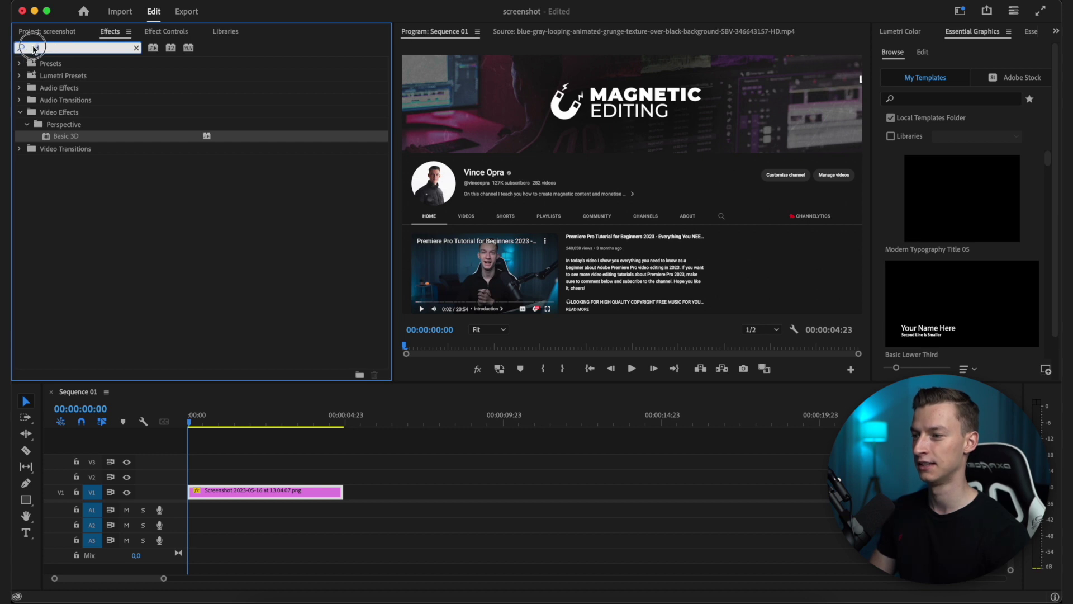
click(64, 134)
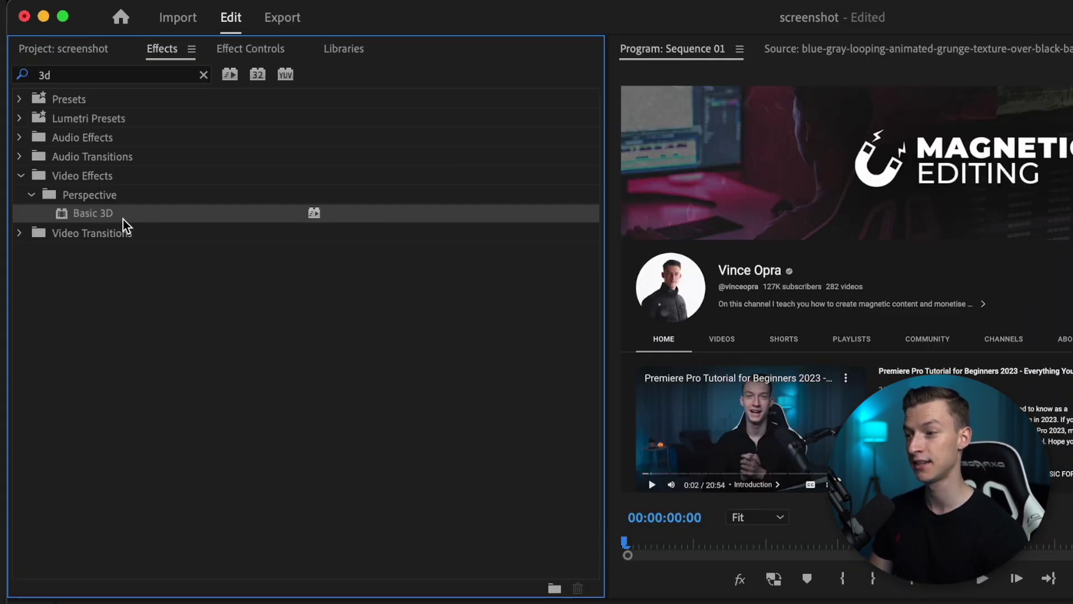
drag(97, 213, 216, 494)
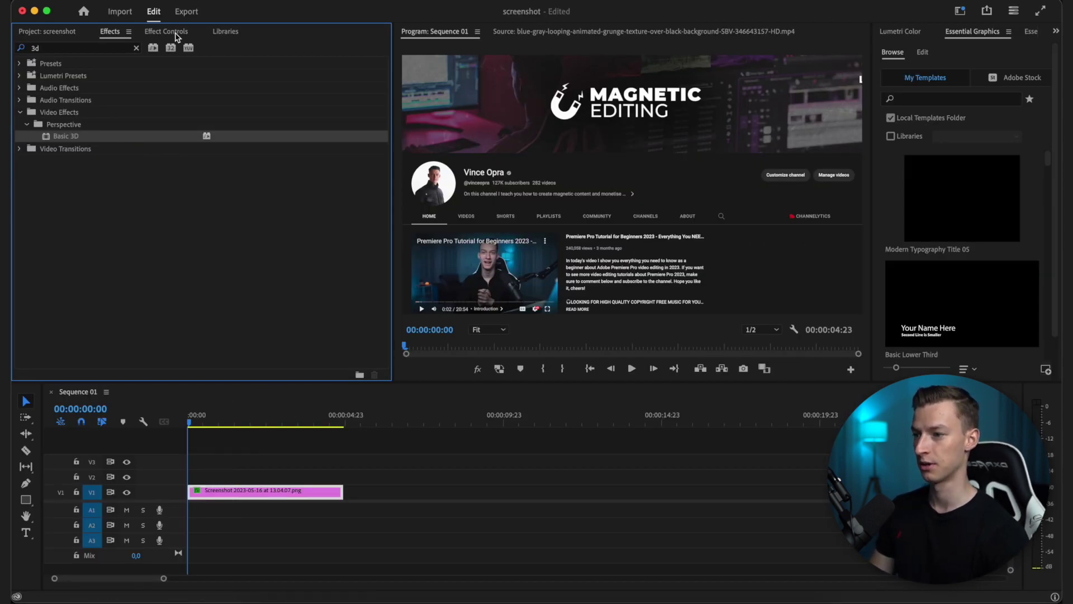
click(168, 32)
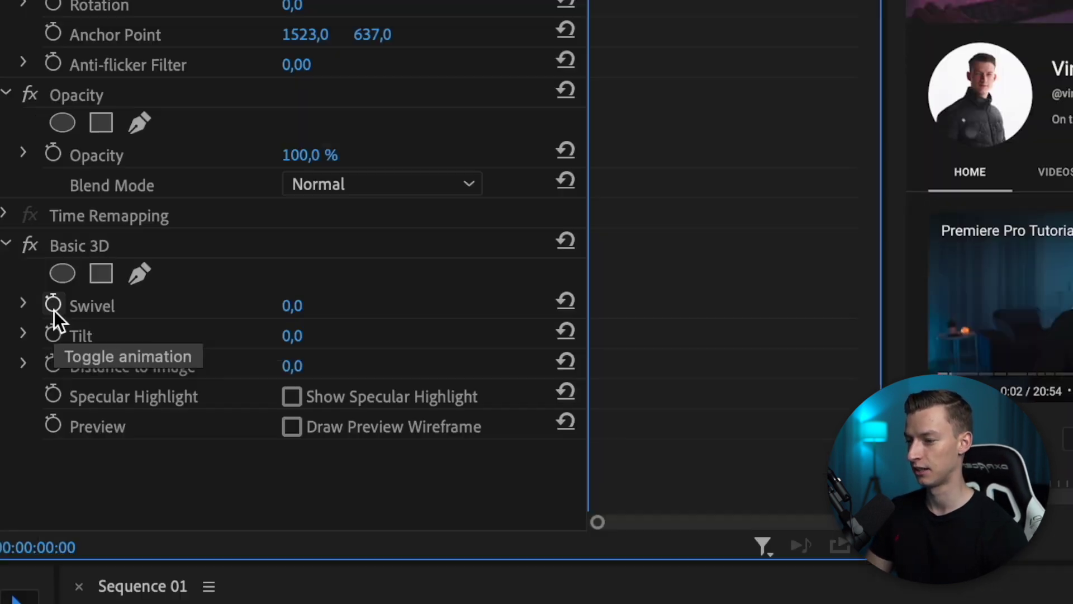
Keyframe Swivel at 20° and Tilt at -10° at the clip's start.
click(54, 310)
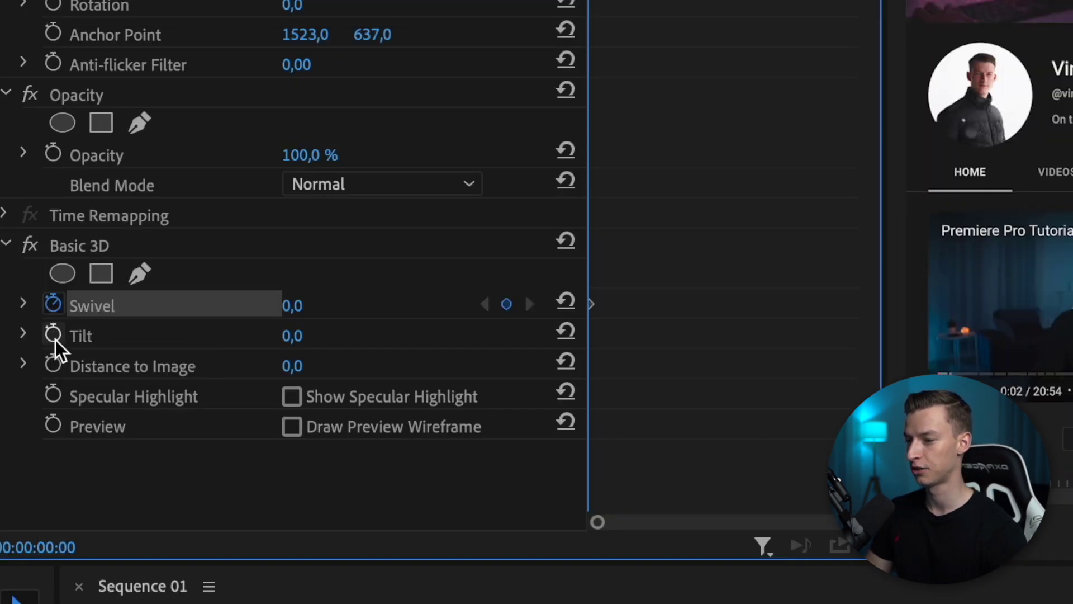
click(56, 336)
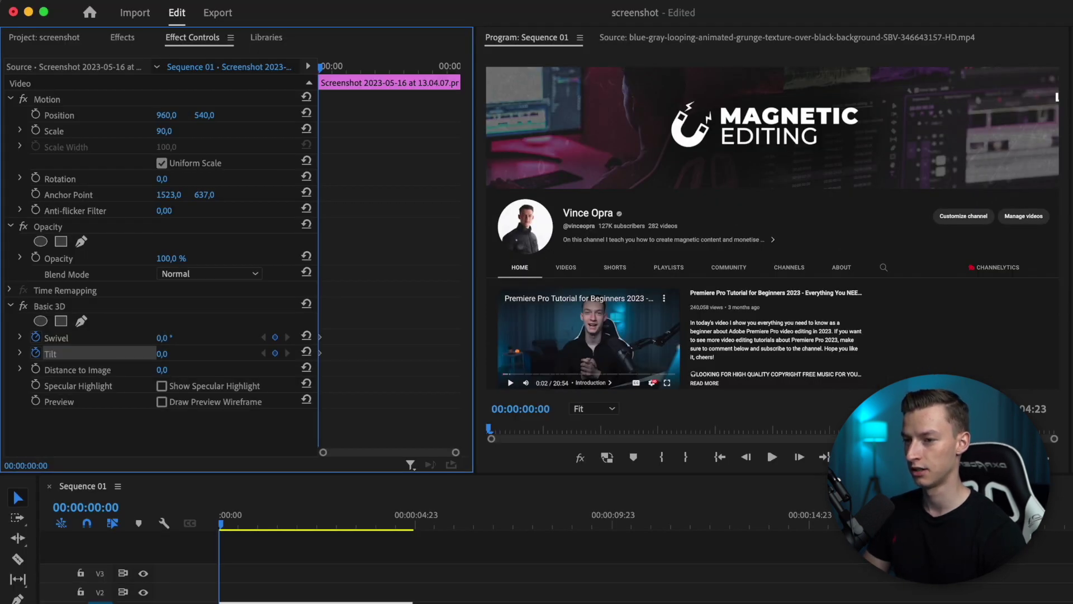
drag(162, 337, 173, 338)
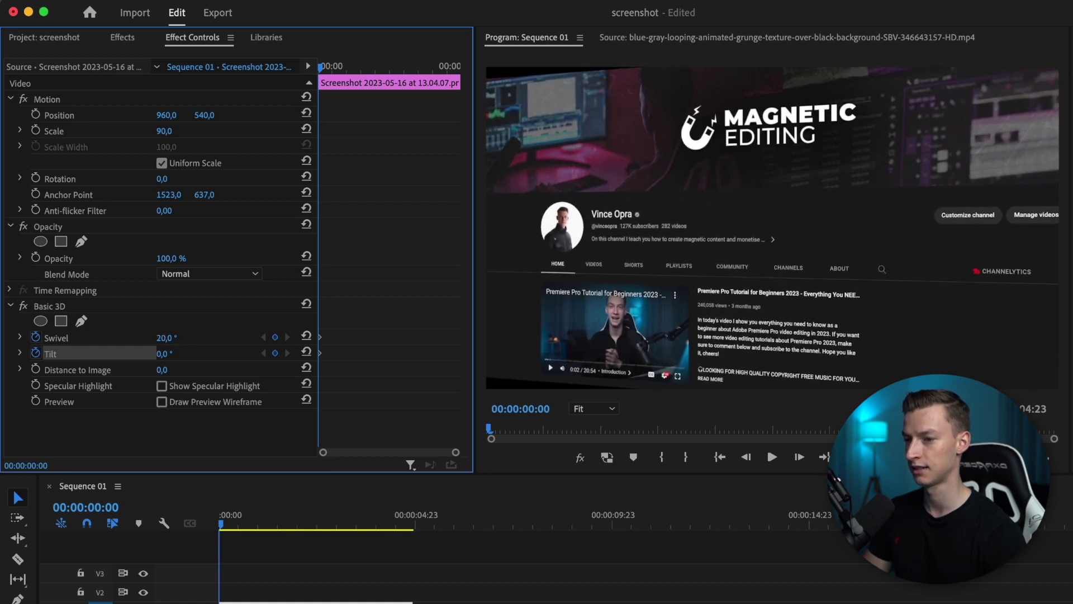
drag(162, 353, 157, 353)
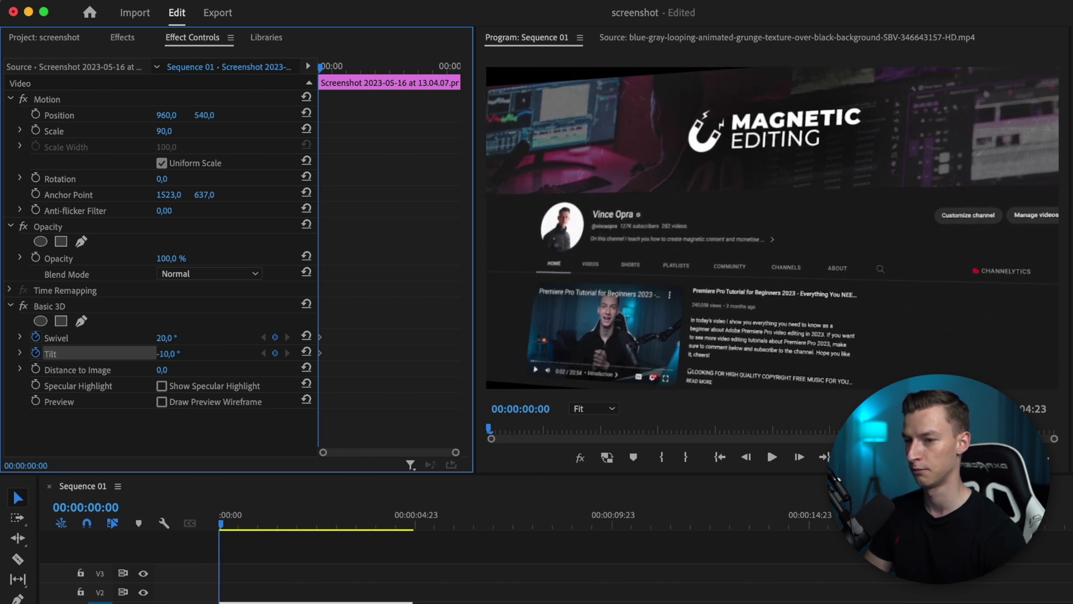
At the clip's end, keyframe Swivel 4° and Tilt -13°, then preview the motion.
click(379, 521)
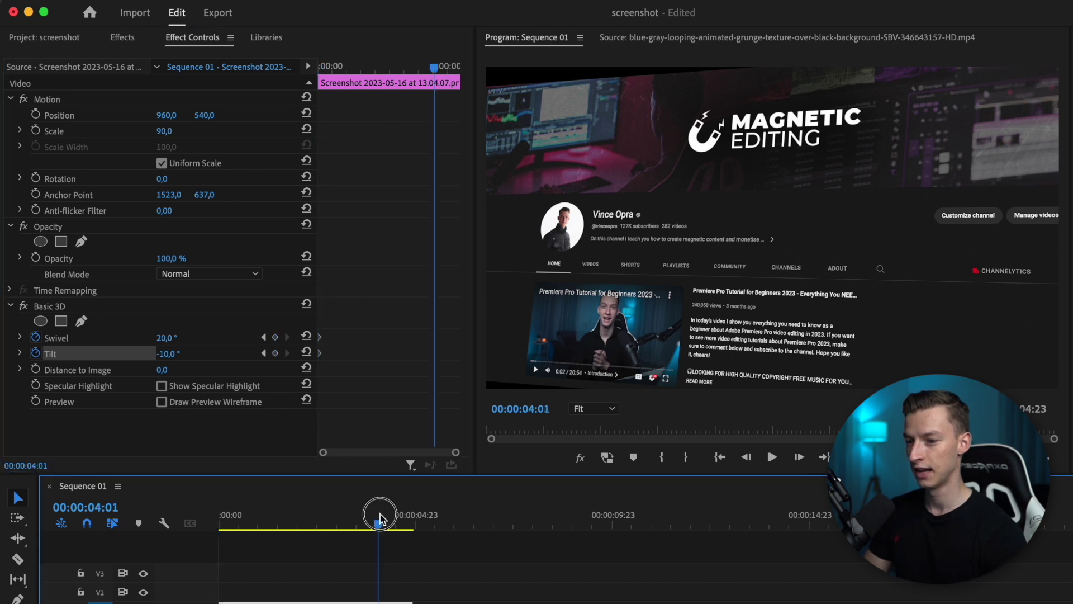
drag(379, 521, 412, 529)
click(1050, 430)
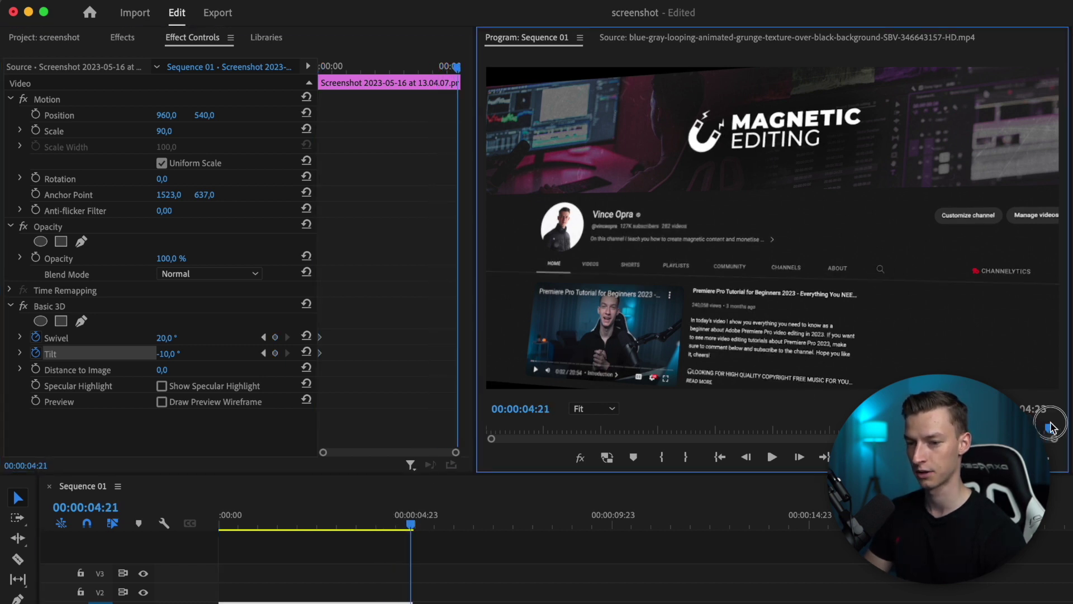
click(170, 339)
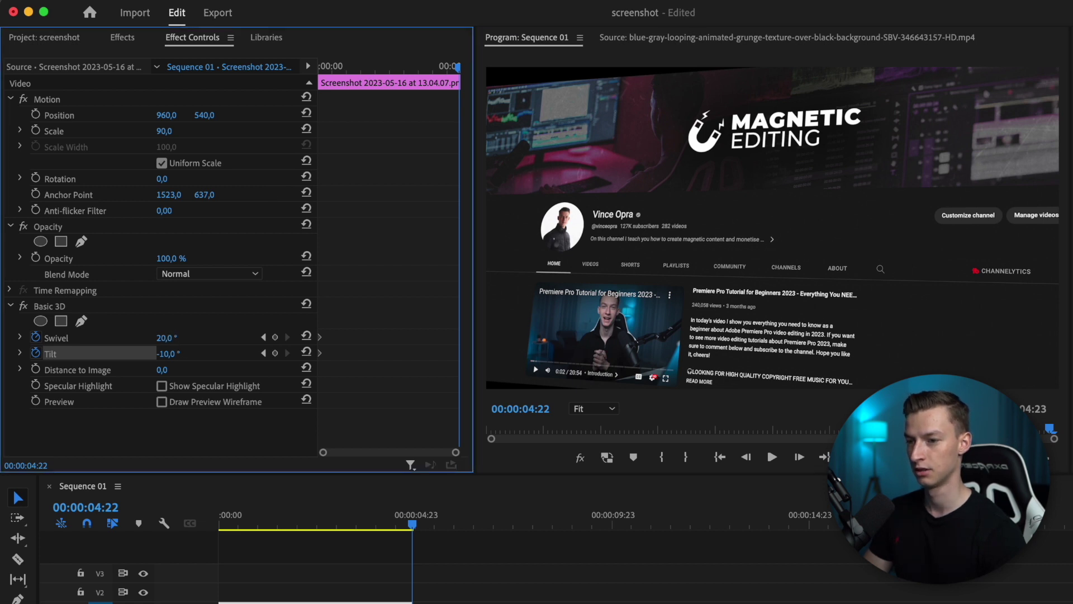
drag(170, 338, 178, 365)
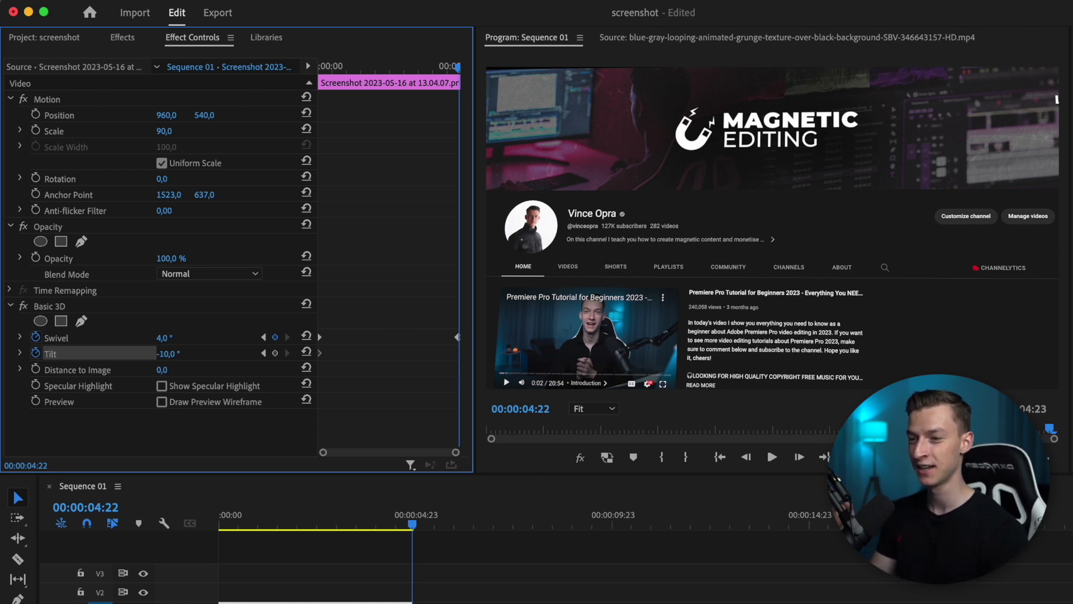
drag(168, 353, 163, 354)
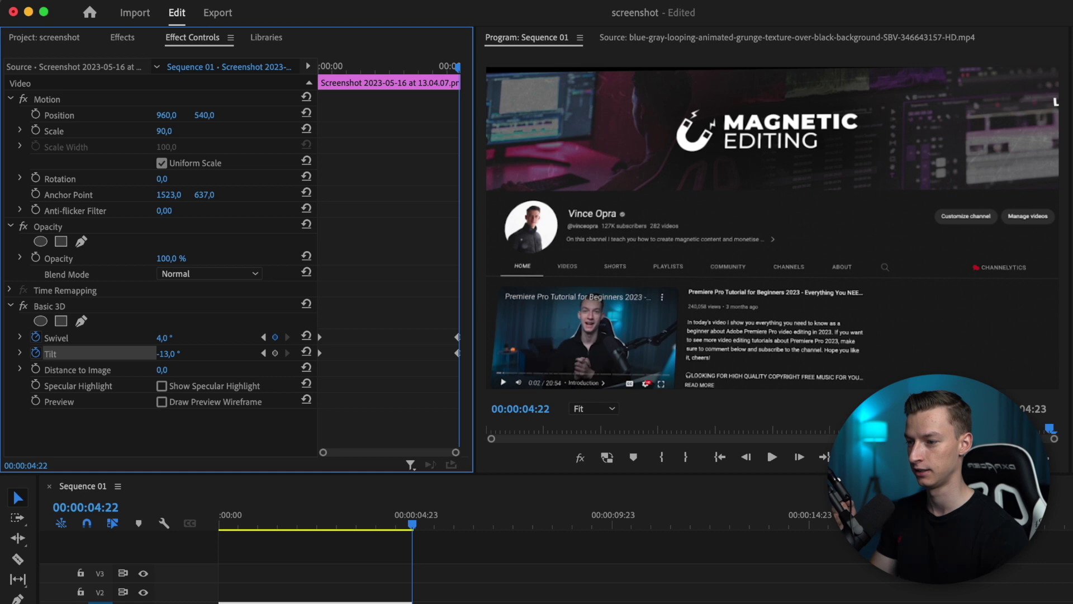
drag(412, 524, 292, 541)
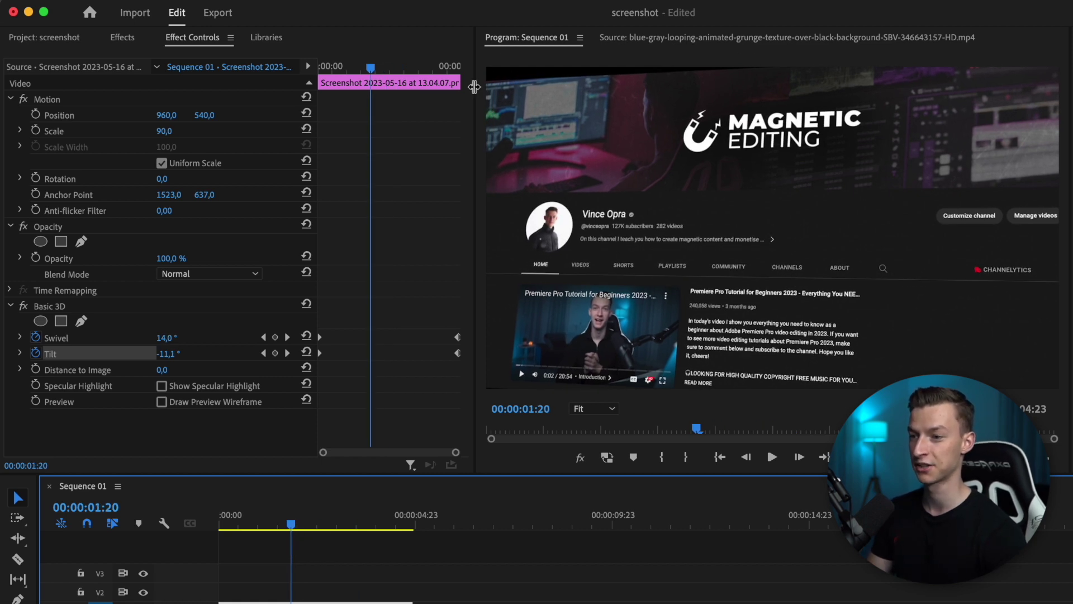
Set the screenshot's Scale to 103.
click(158, 131)
drag(159, 131, 170, 131)
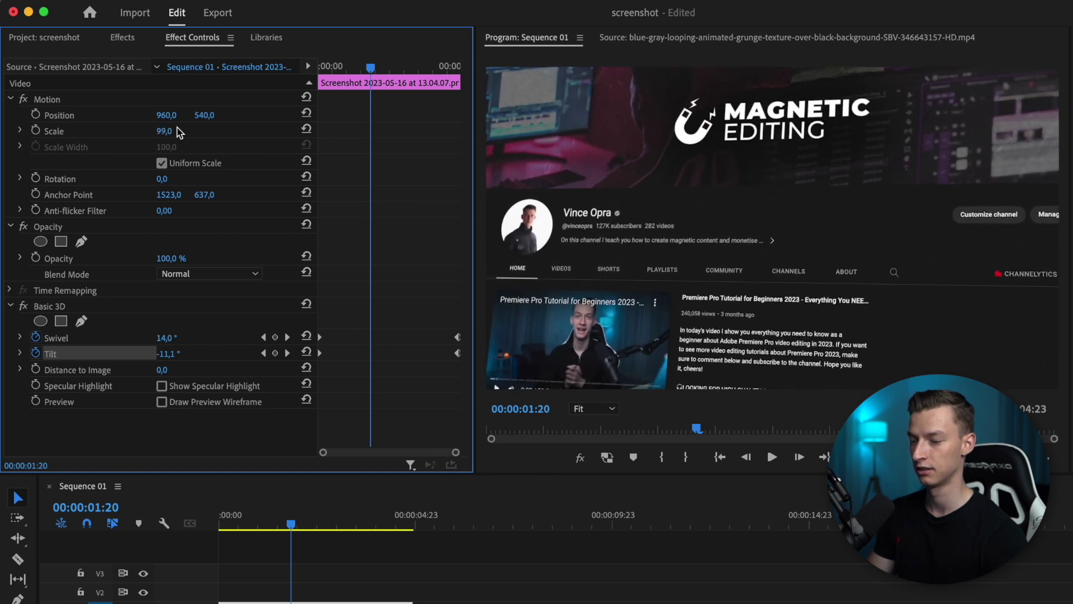
drag(259, 524, 219, 528)
click(176, 131)
text(103)
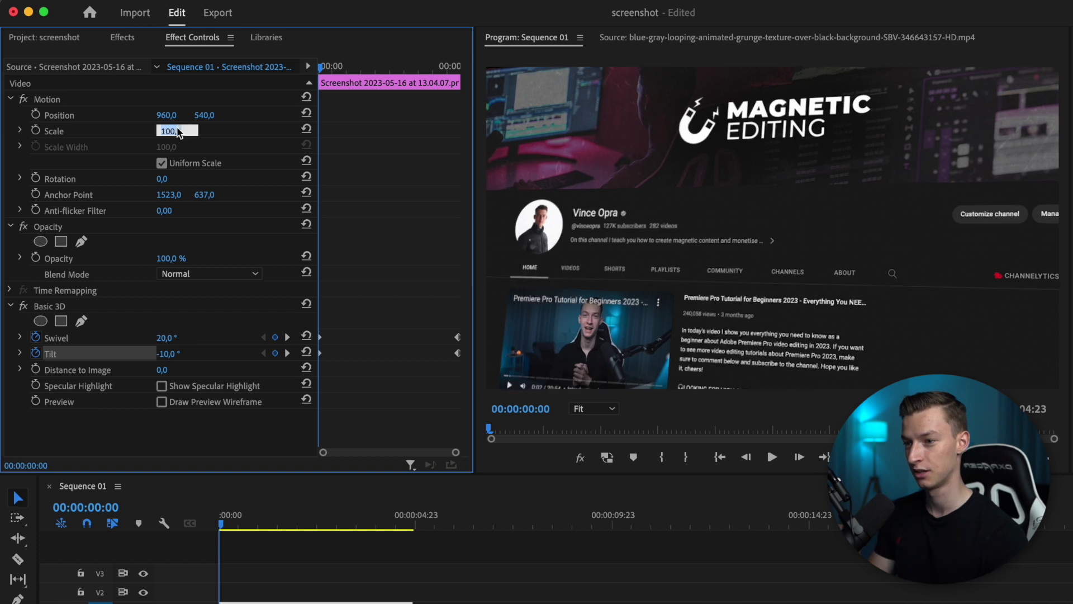
key(Return)
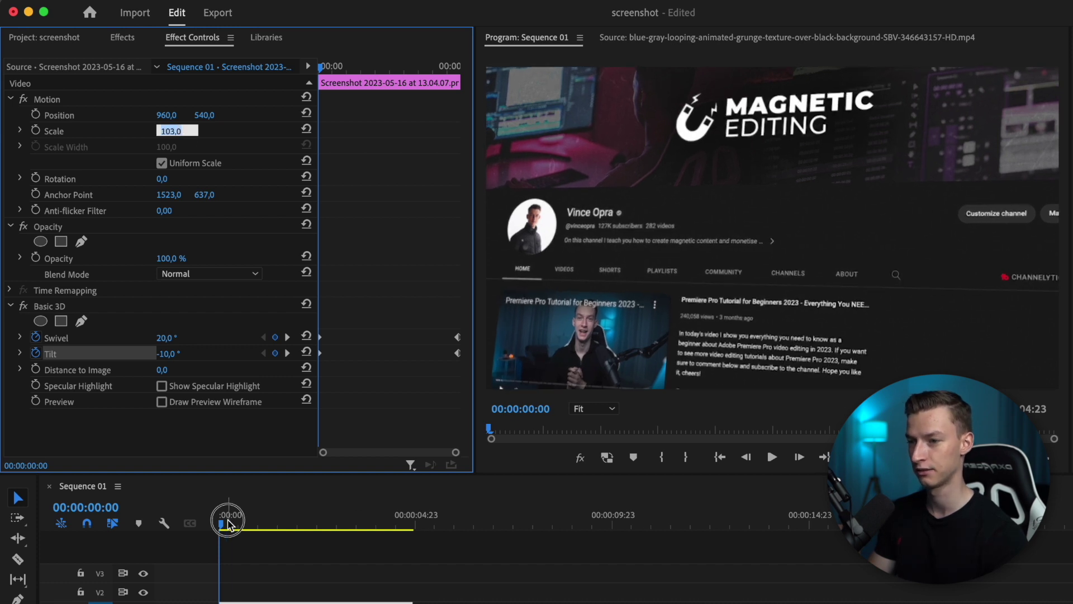
Play back the swiveling screenshot, then return to the Project media list.
drag(228, 524, 175, 540)
key(space)
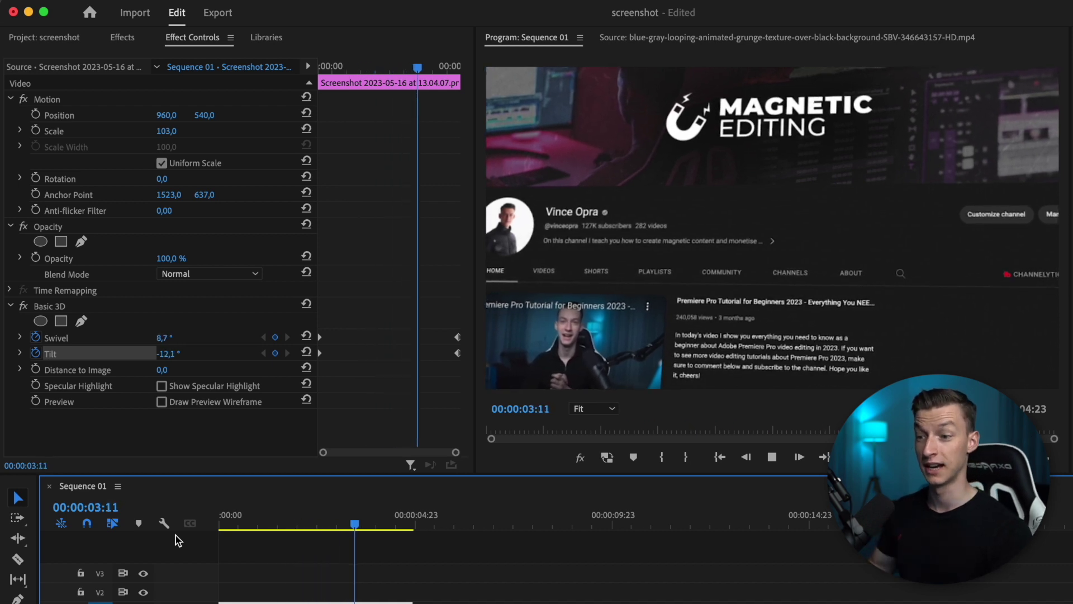
key(space)
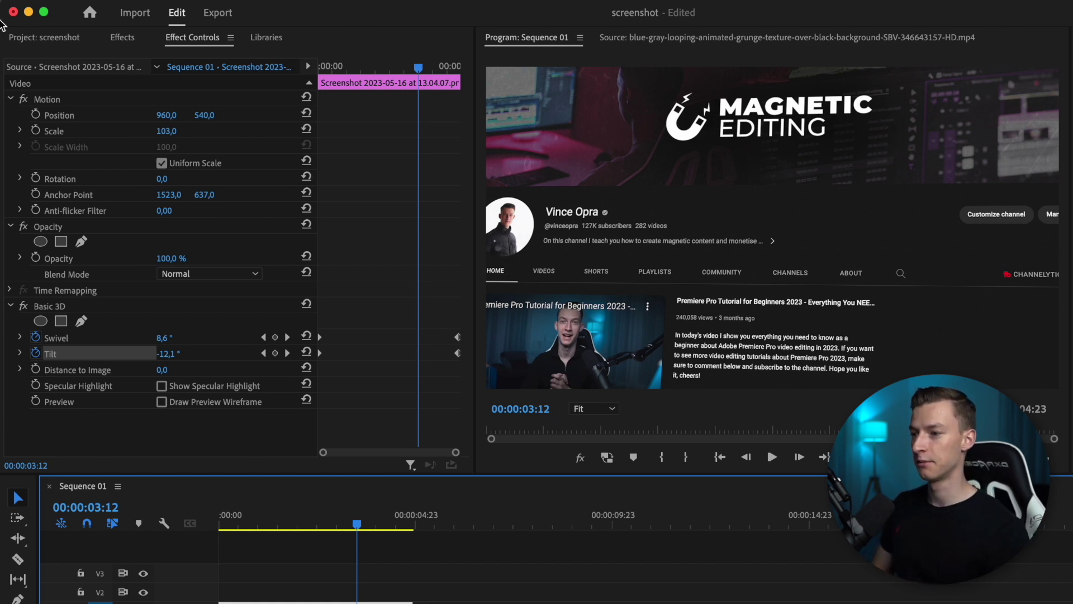
click(44, 39)
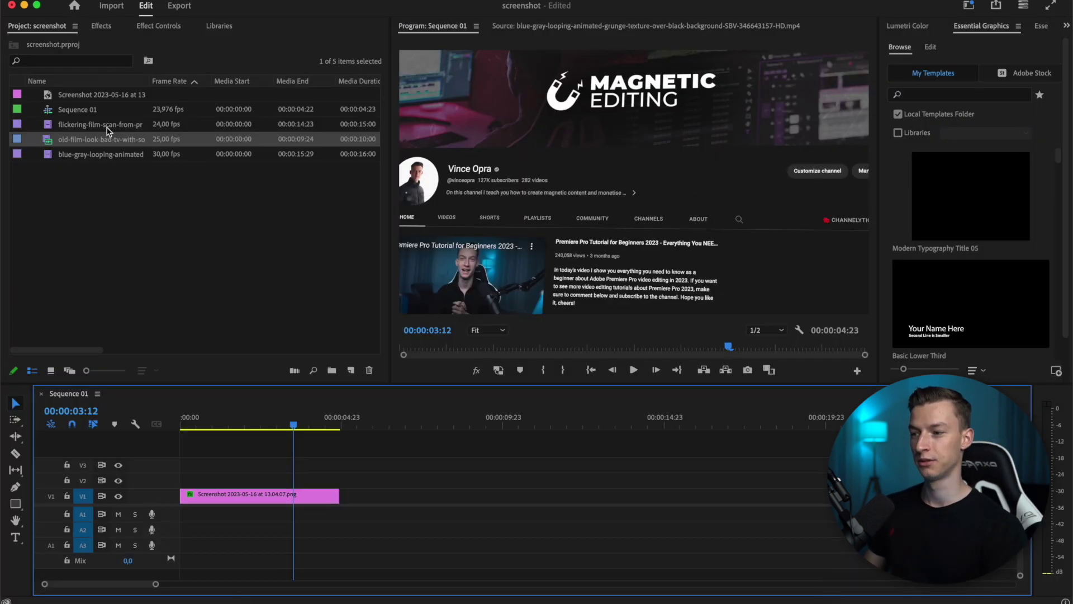
Preview the flickering film-scan clip, place it on V2 above the screenshot, and rewind to 00:00.
double_click(128, 160)
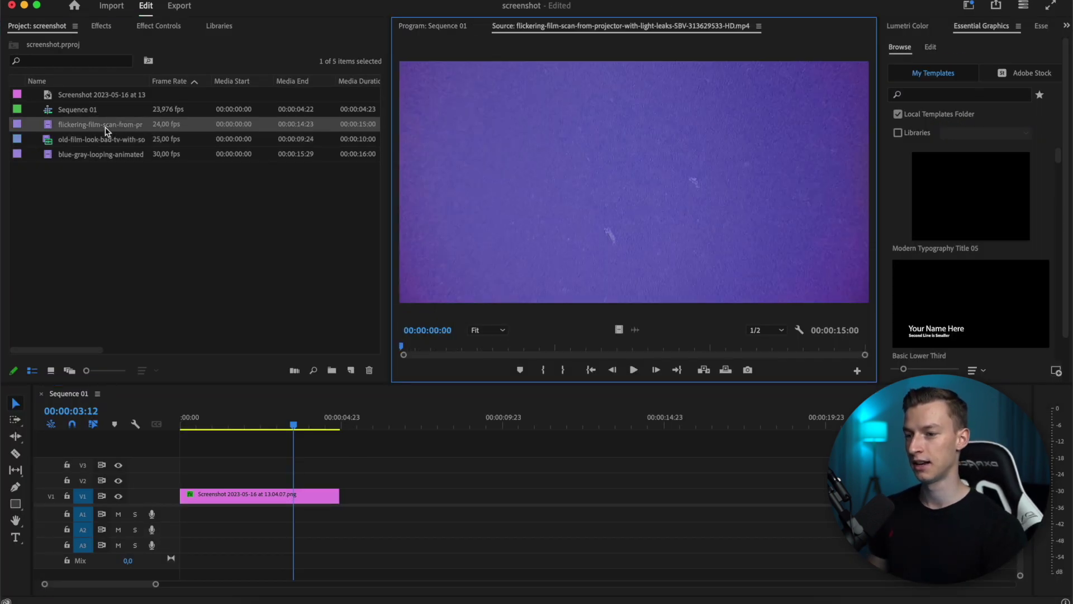
click(92, 120)
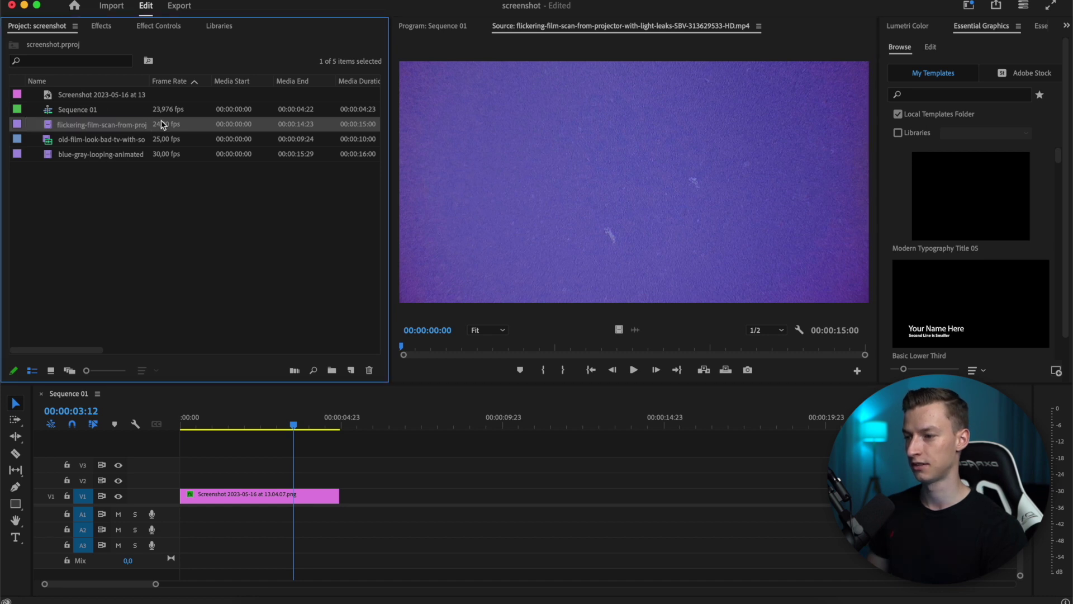
drag(47, 124, 186, 479)
drag(306, 437, 177, 422)
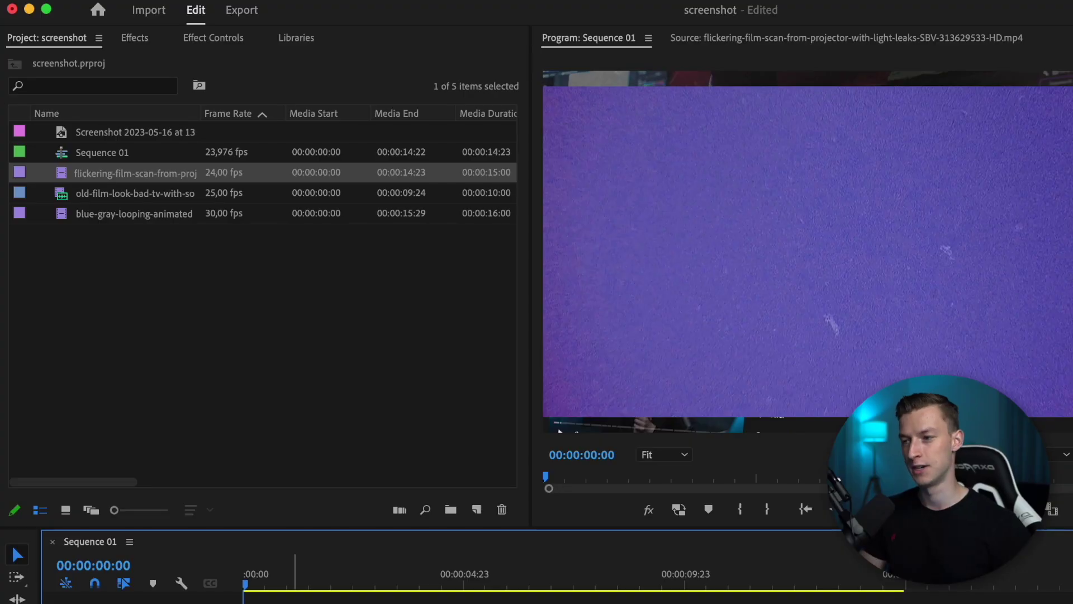
Scale the flickering film clip to 104.4 and set its Blend Mode to Screen.
click(137, 39)
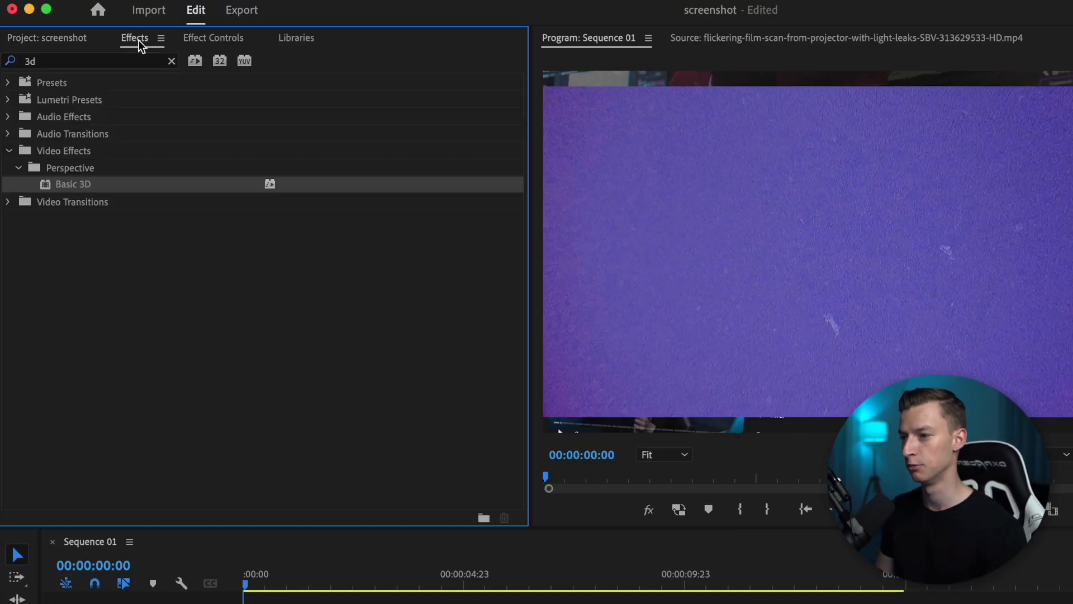
click(201, 39)
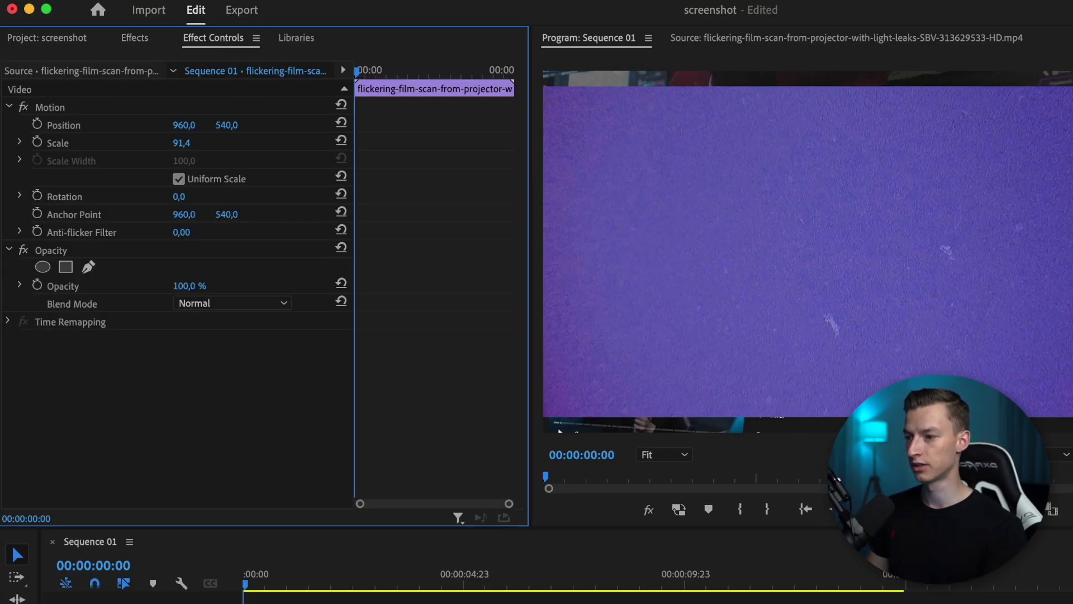
mouse_move(181, 143)
mouse_down()
mouse_move(162, 142)
mouse_move(190, 142)
mouse_up()
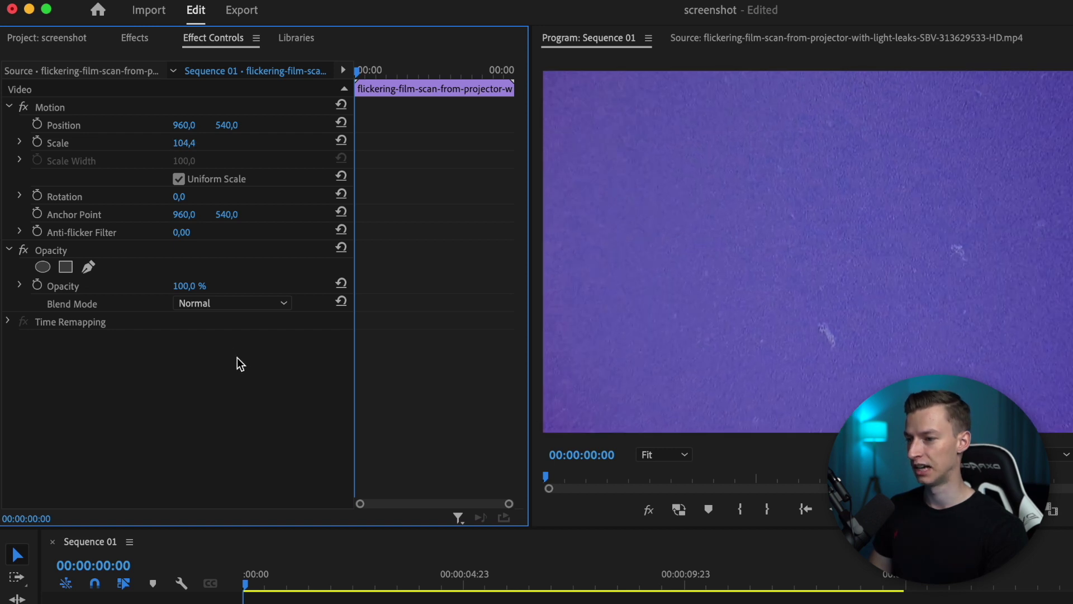
click(194, 303)
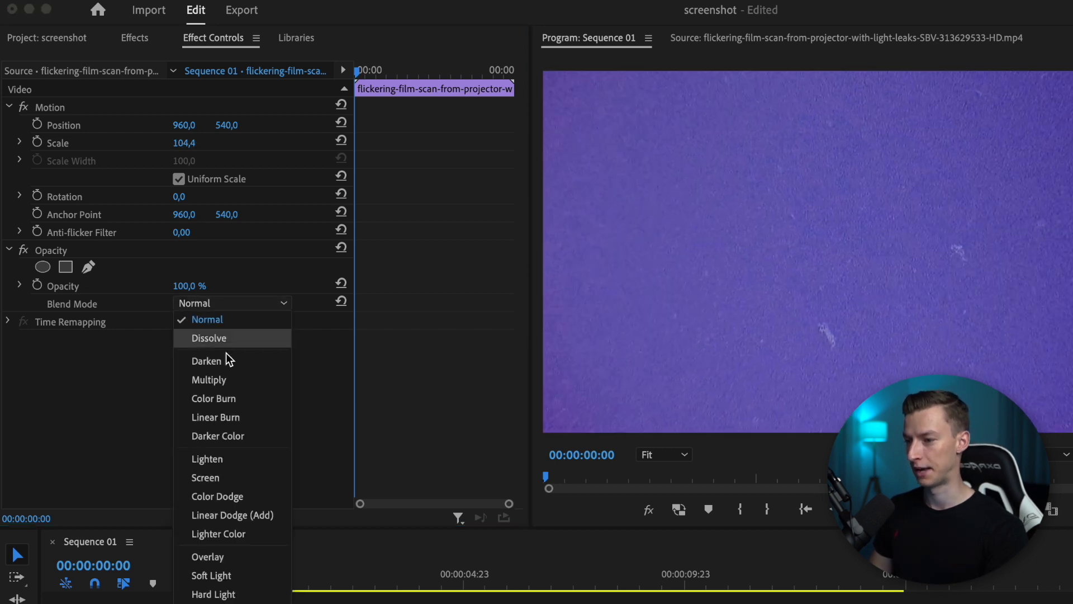
click(244, 481)
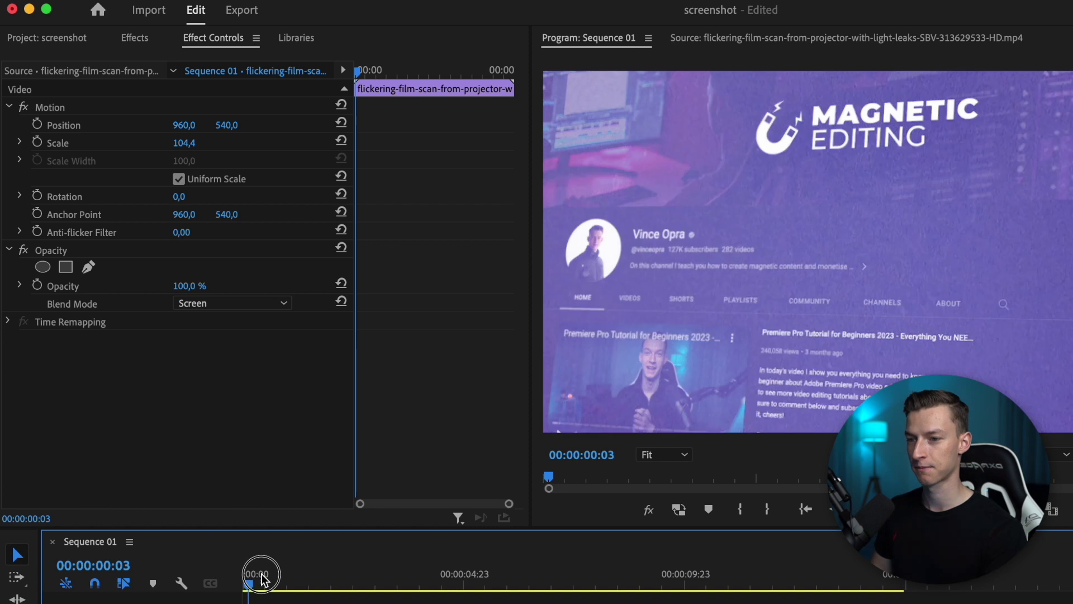
drag(262, 579, 337, 586)
Cut off and delete the leading V2 light-leak piece, then move the clip to the sequence start.
key(equal)
key(equal)
key(equal)
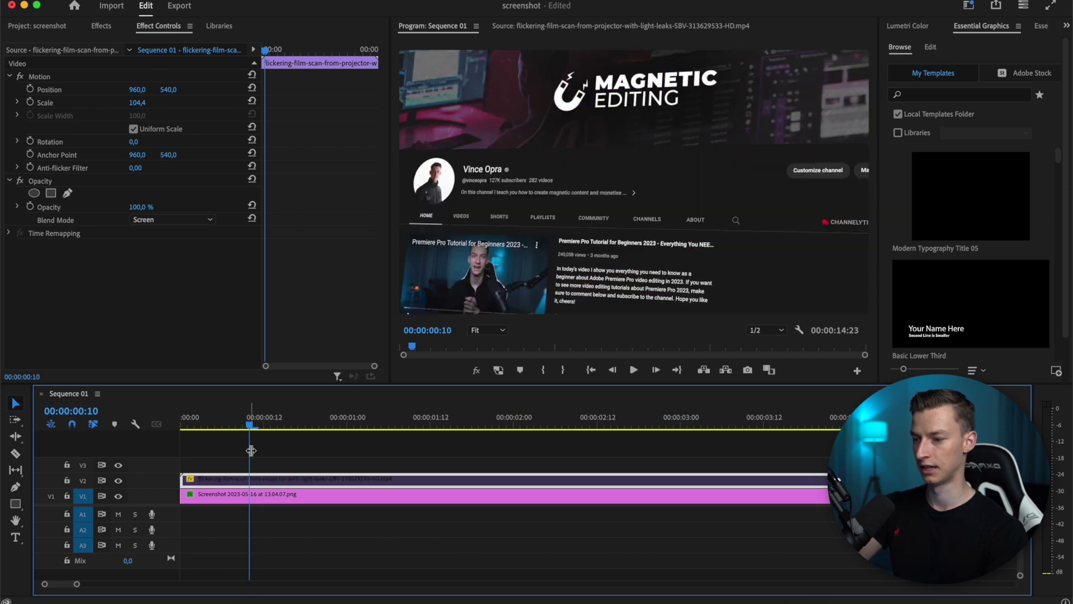
key(shift+super+e)
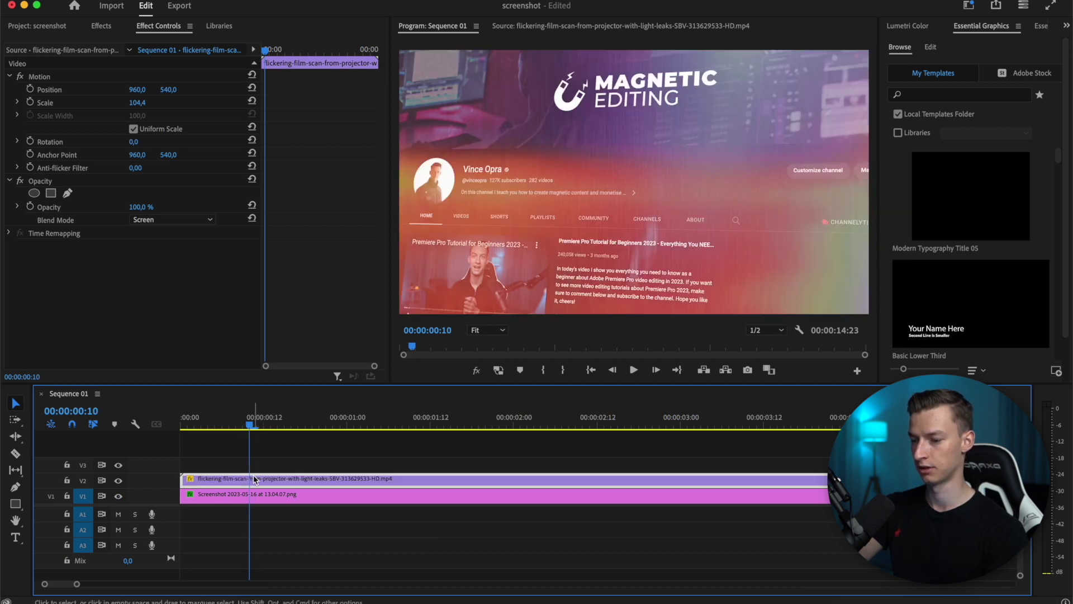
click(255, 476)
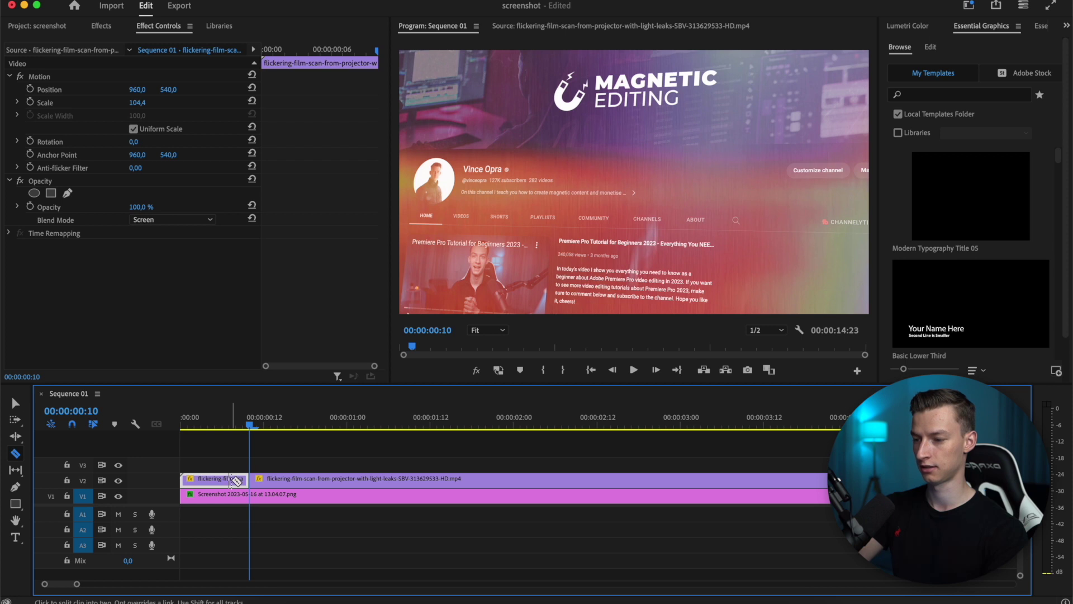
key(v)
click(230, 479)
key(Delete)
drag(300, 476, 230, 479)
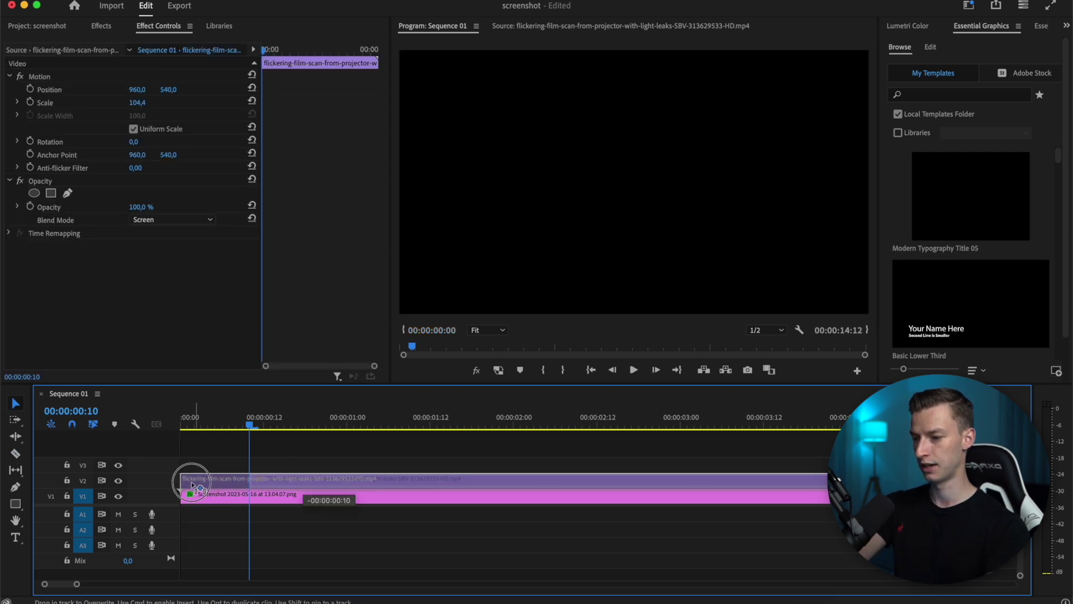
click(223, 437)
Cut the V2 clip near 00:00:00:21 and around 4 seconds, deleting the middle piece.
click(201, 417)
drag(187, 414, 327, 419)
key(c)
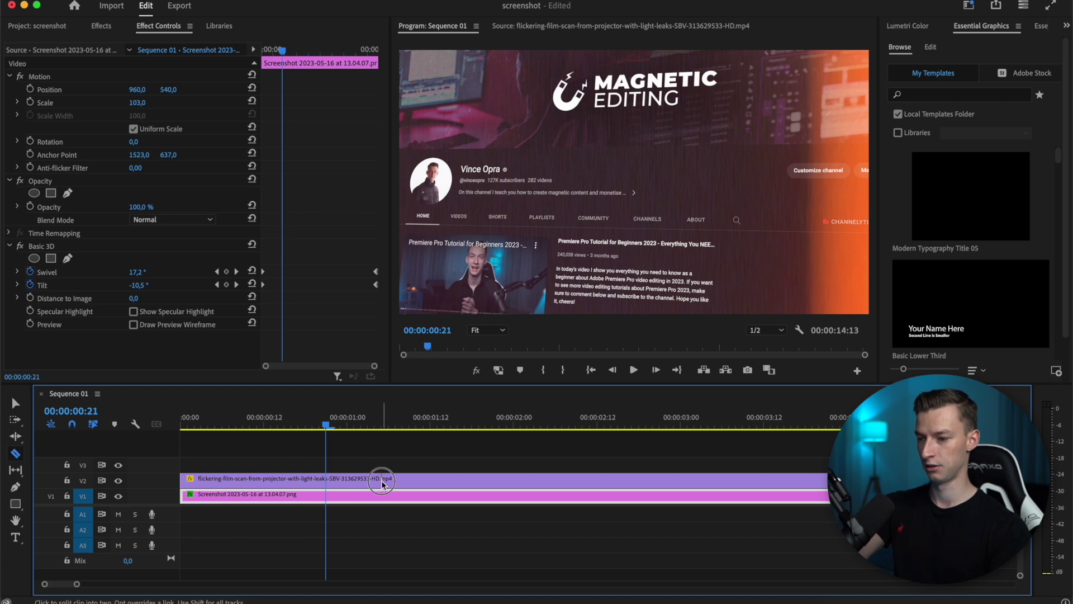
click(382, 481)
key(minus)
key(minus)
drag(258, 418, 438, 434)
click(437, 481)
key(v)
click(420, 484)
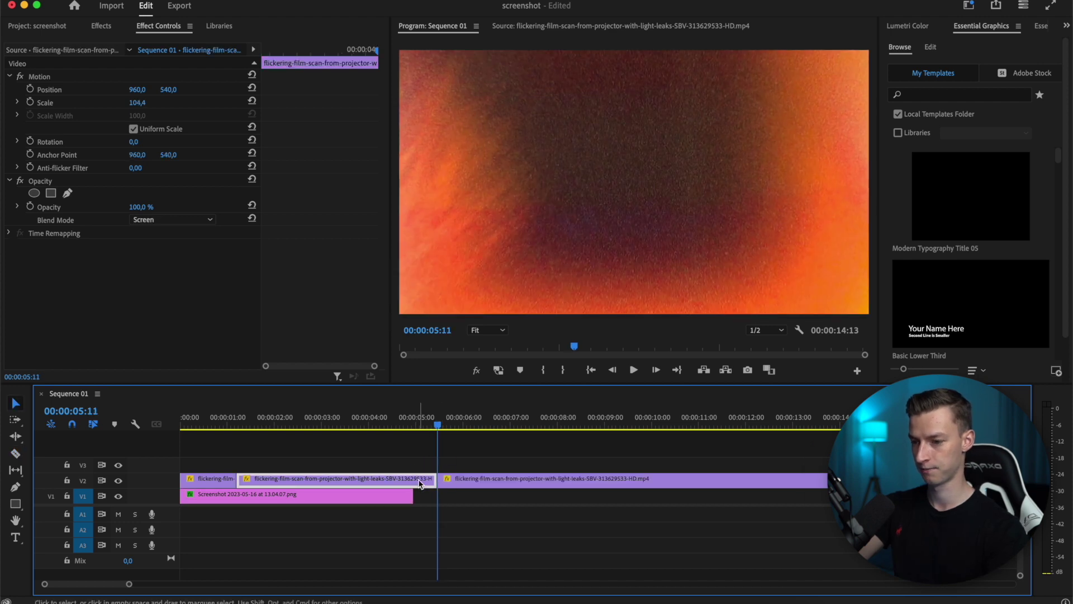
key(Delete)
drag(462, 484, 438, 481)
Delete the light leak running past the screenshot's end and play back the sequence.
key(c)
key(v)
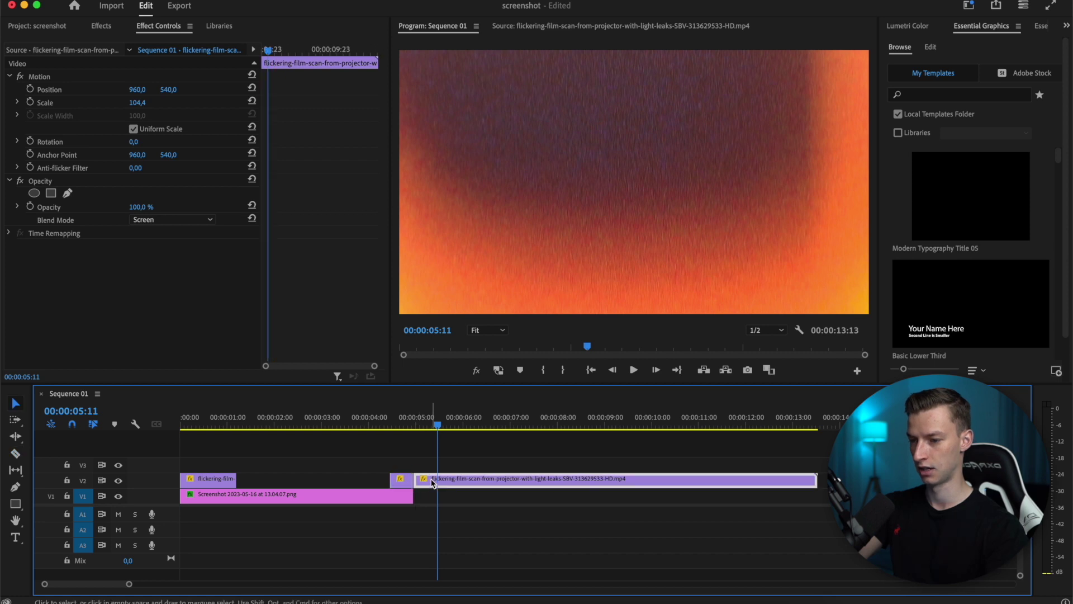
key(Delete)
click(296, 494)
drag(251, 423, 142, 442)
key(space)
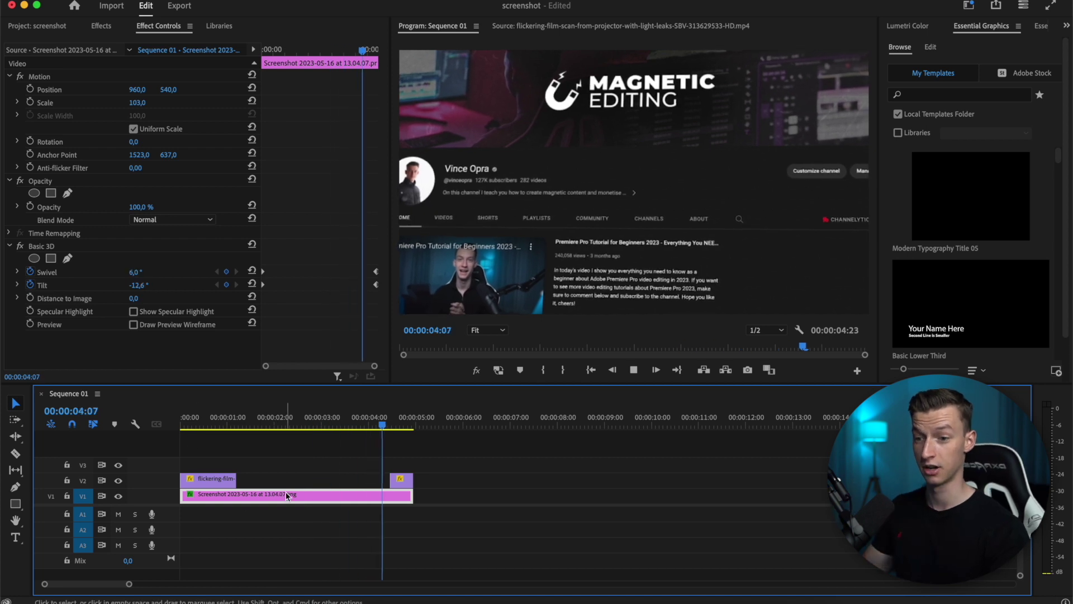
Extend the closing light-leak piece to start around 00:00:04:00 and replay to check timing.
key(shift+Left)
key(shift+Left)
key(shift+Left)
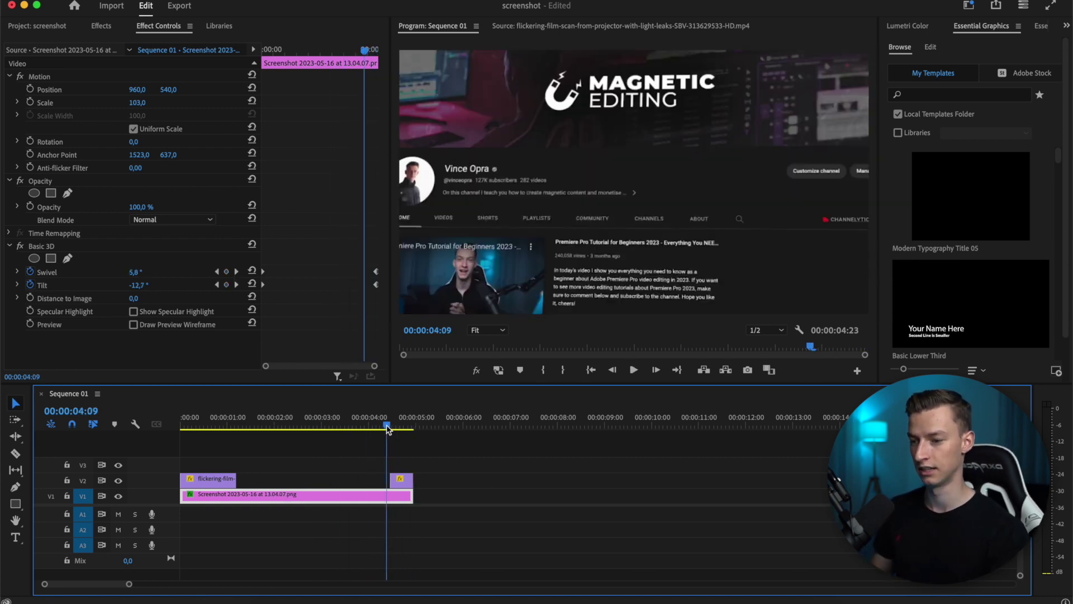
mouse_move(398, 473)
mouse_down()
mouse_move(380, 475)
mouse_move(413, 478)
mouse_up()
key(space)
click(363, 411)
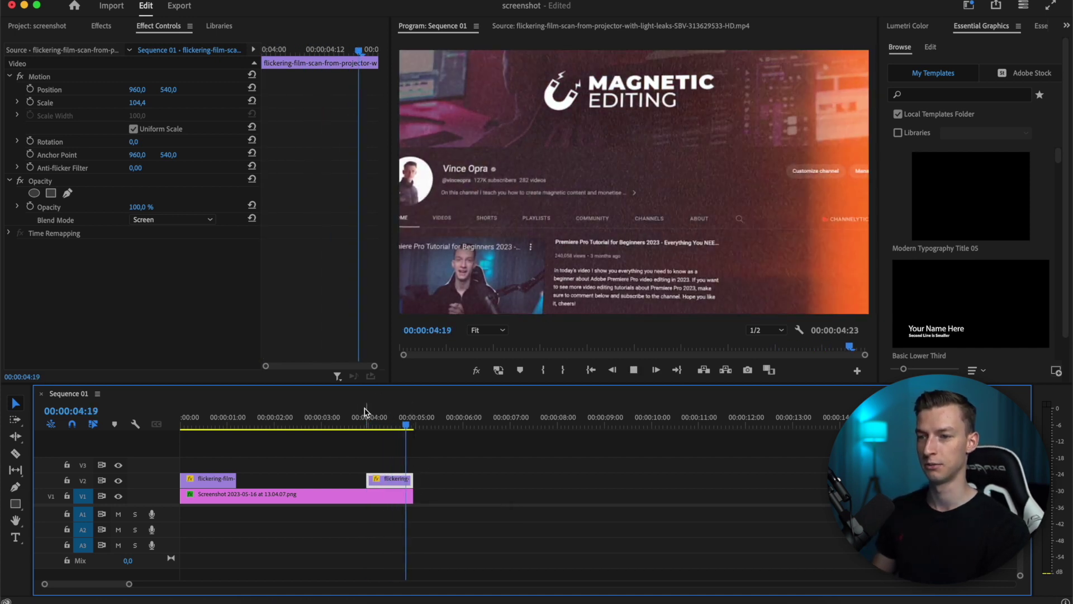
key(space)
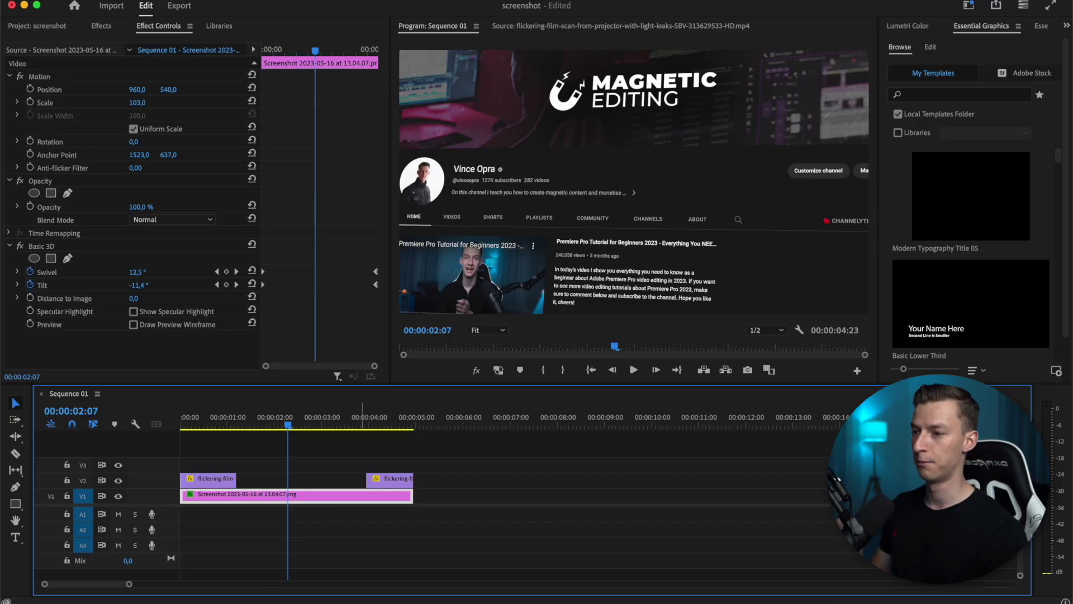
Preview the grunge and old-film clips, place the old-film overlay on V3, trimmed to the screenshot's end.
click(37, 26)
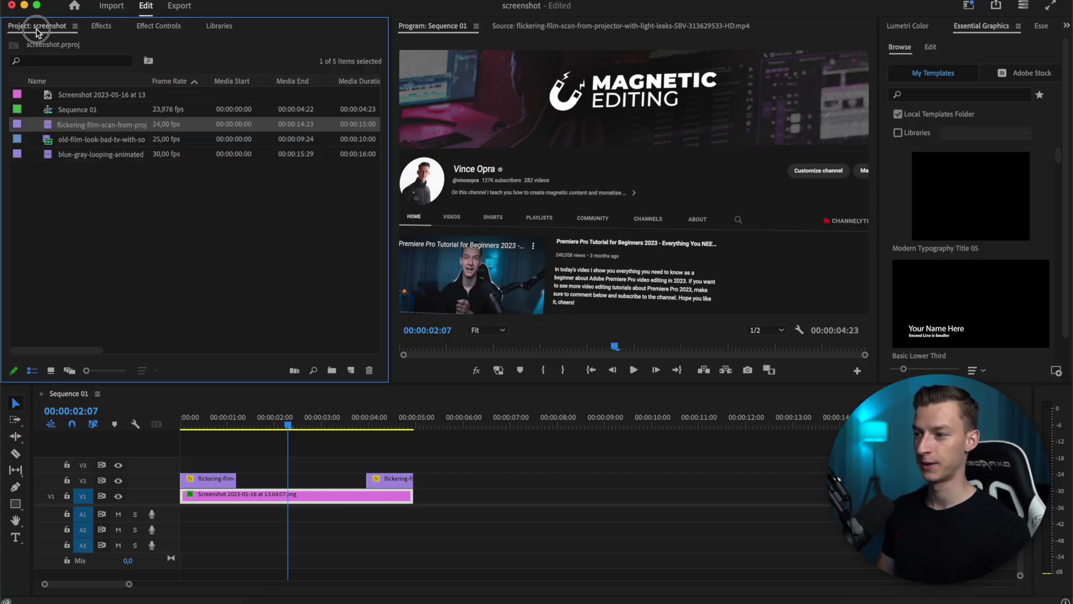
click(98, 159)
double_click(91, 160)
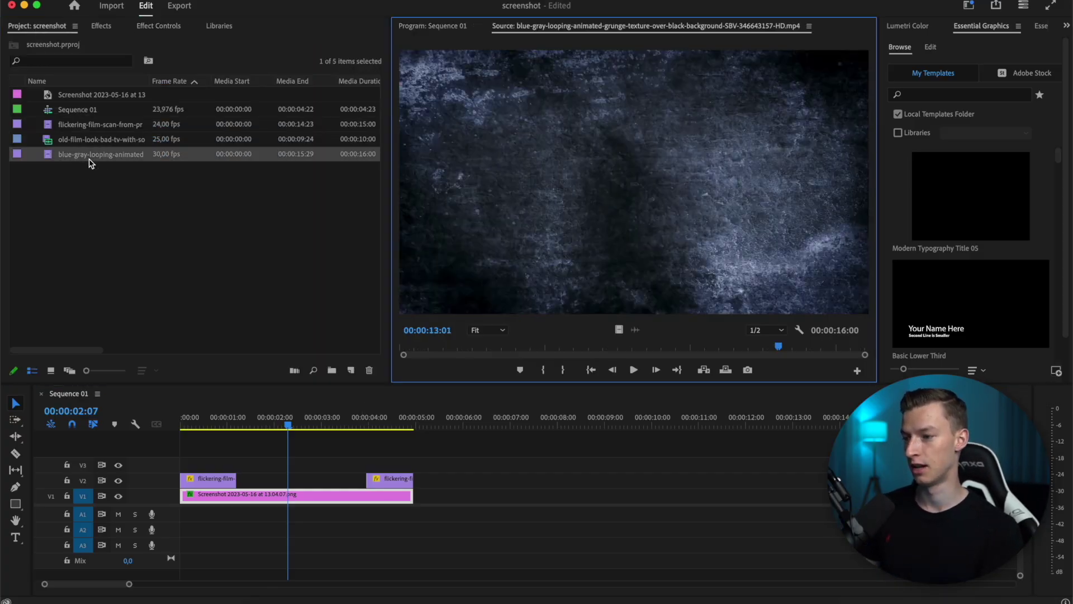
click(97, 140)
click(98, 139)
click(99, 195)
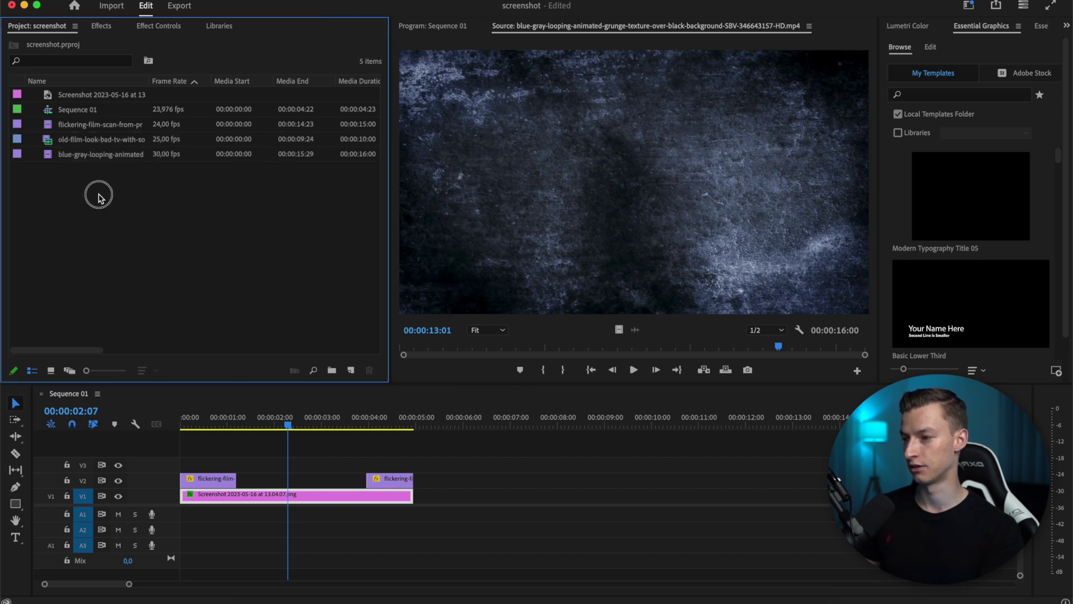
click(100, 141)
double_click(100, 141)
drag(100, 142, 187, 464)
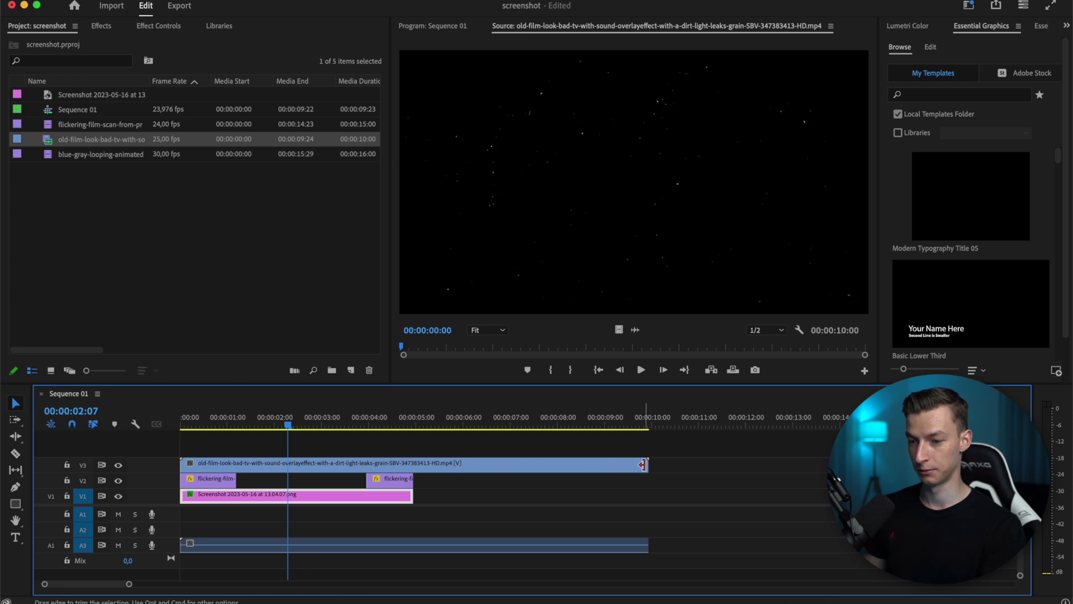
drag(640, 463, 413, 463)
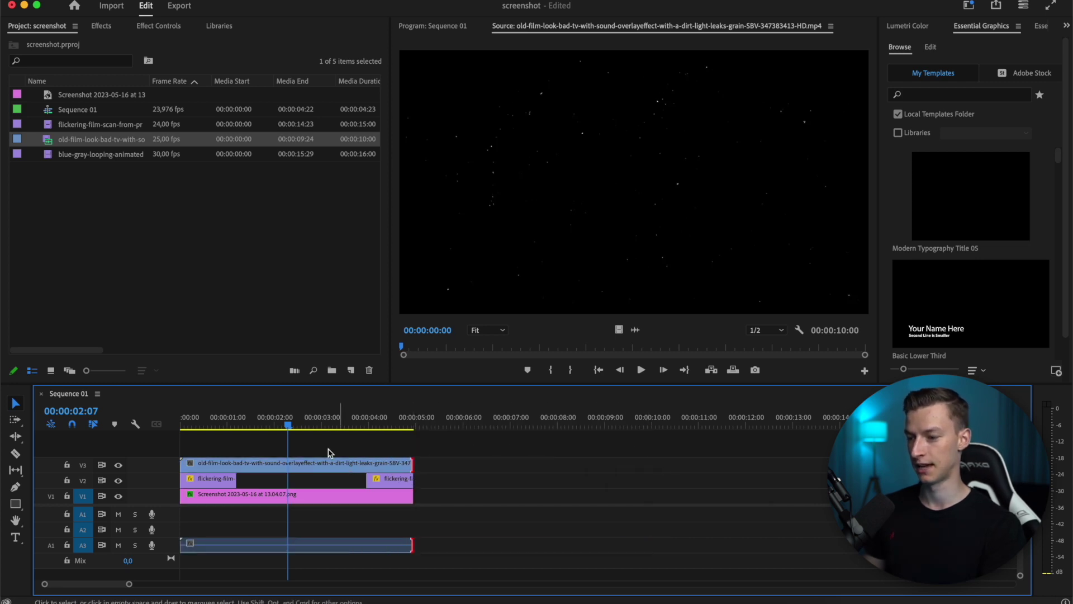
Set the old-film overlay's Blend Mode to Screen.
click(102, 31)
click(155, 27)
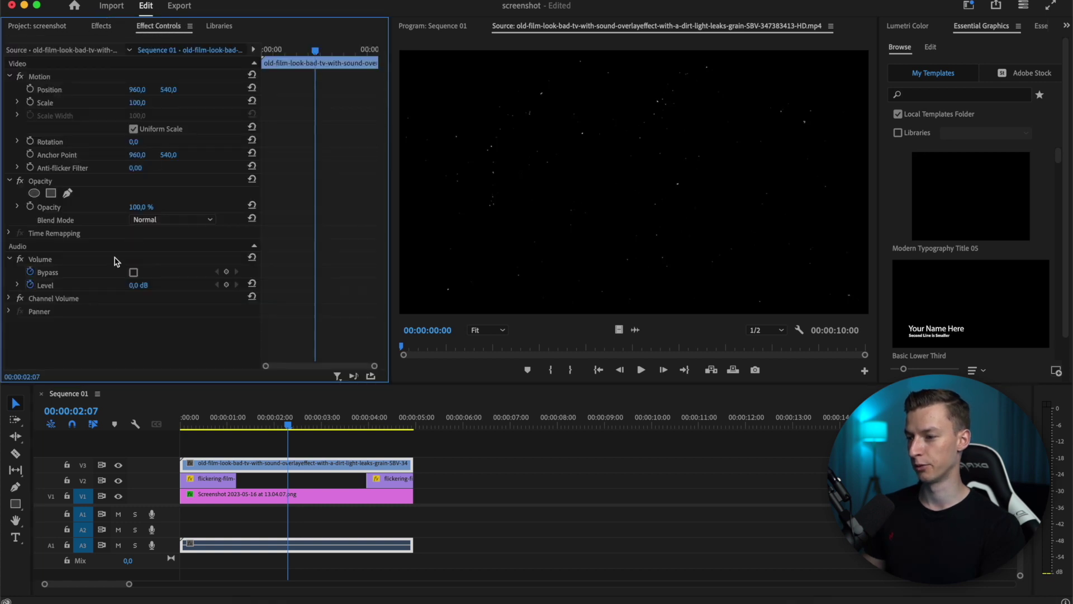
click(158, 221)
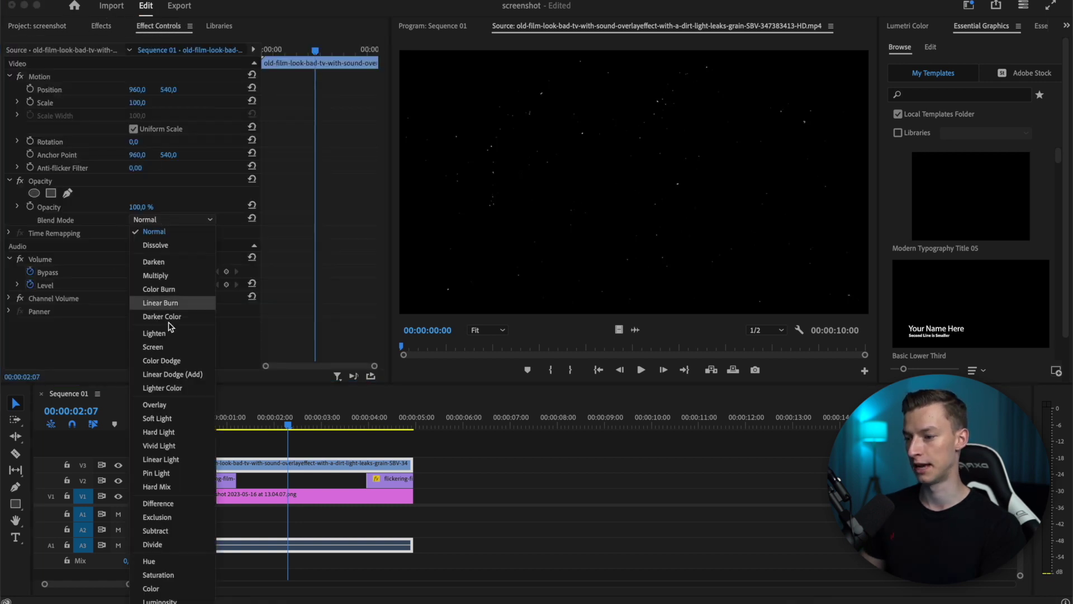
click(152, 347)
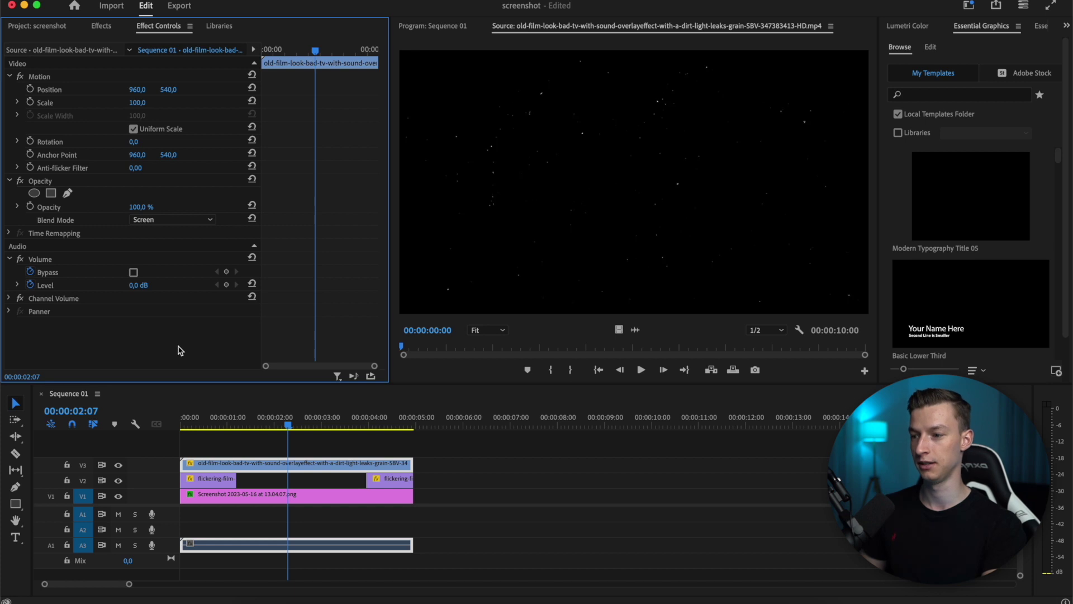
mouse_move(251, 422)
mouse_down()
mouse_move(215, 419)
mouse_move(268, 427)
mouse_up()
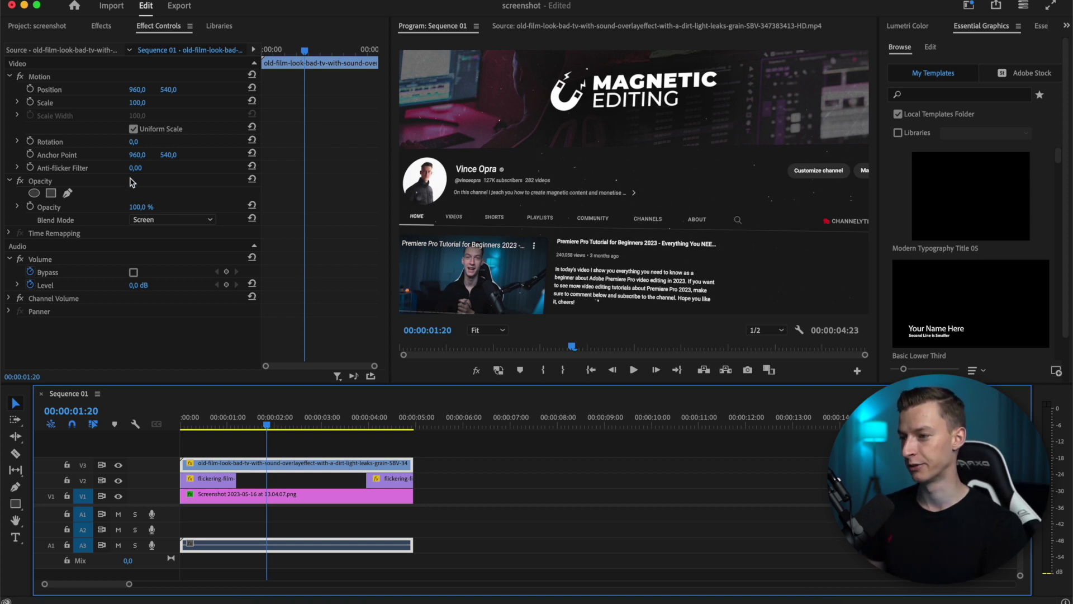
Lower the overlay's Opacity to 66% and review playback in the maximized Program monitor.
drag(140, 207, 128, 206)
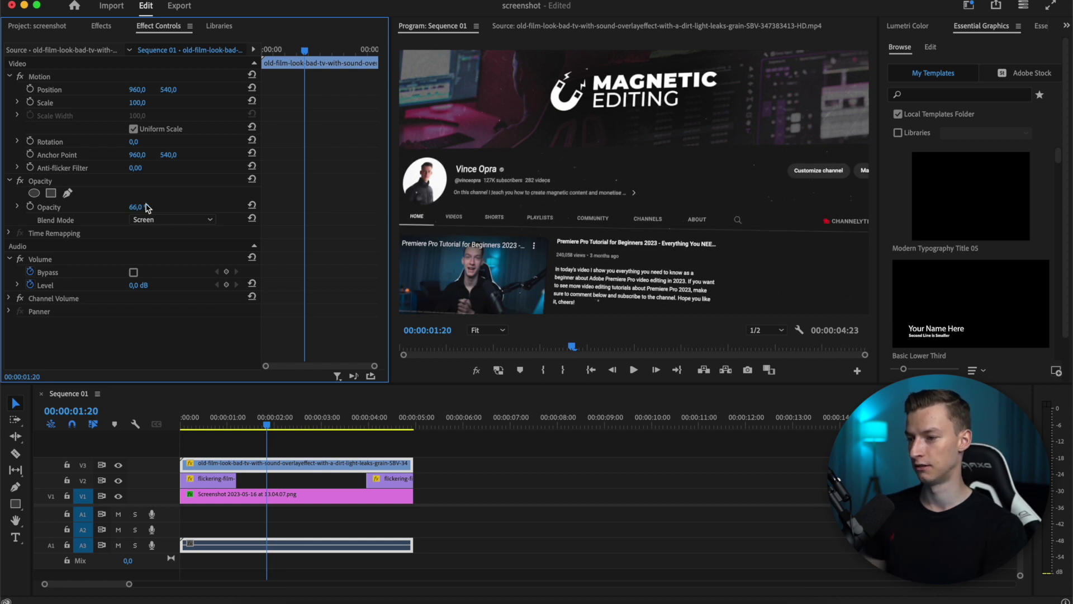
drag(224, 419, 138, 422)
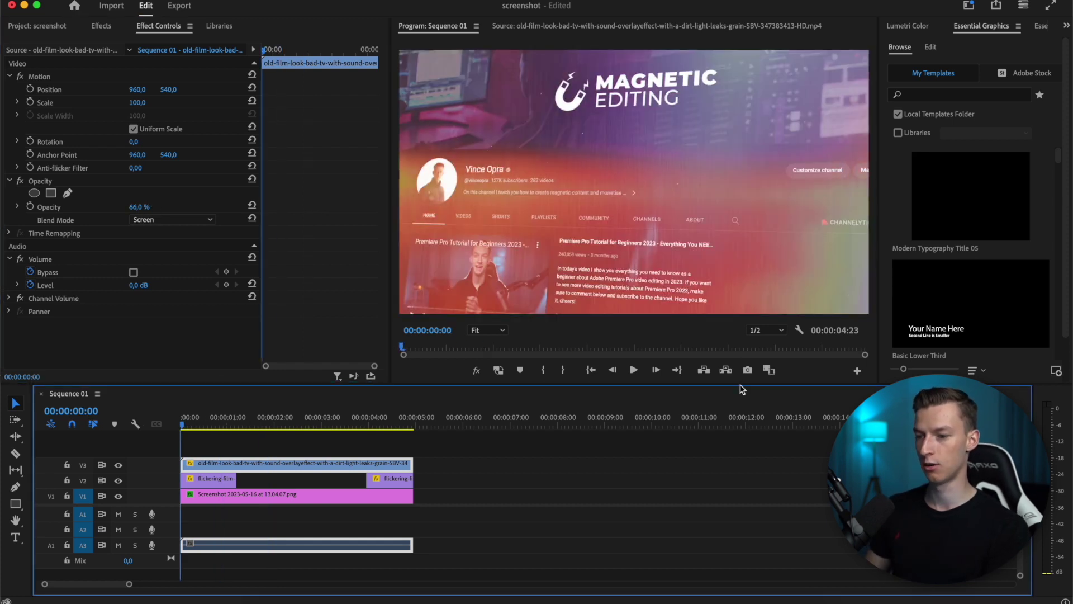
key(grave)
key(space)
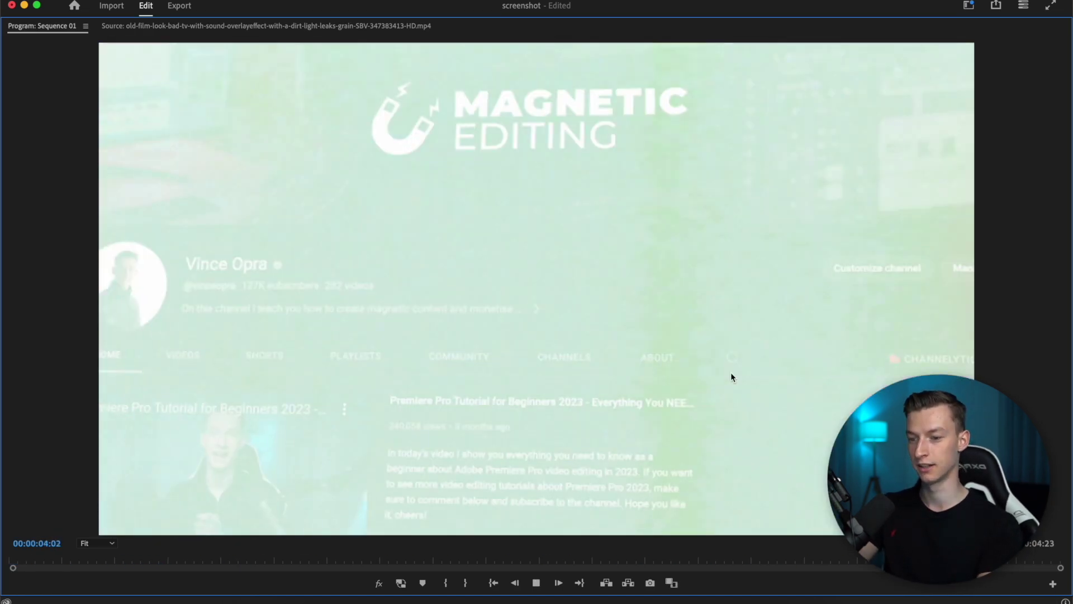
key(grave)
key(space)
Turn on Show Specular Highlight in Basic 3D for the Screenshot clip on V1.
click(277, 423)
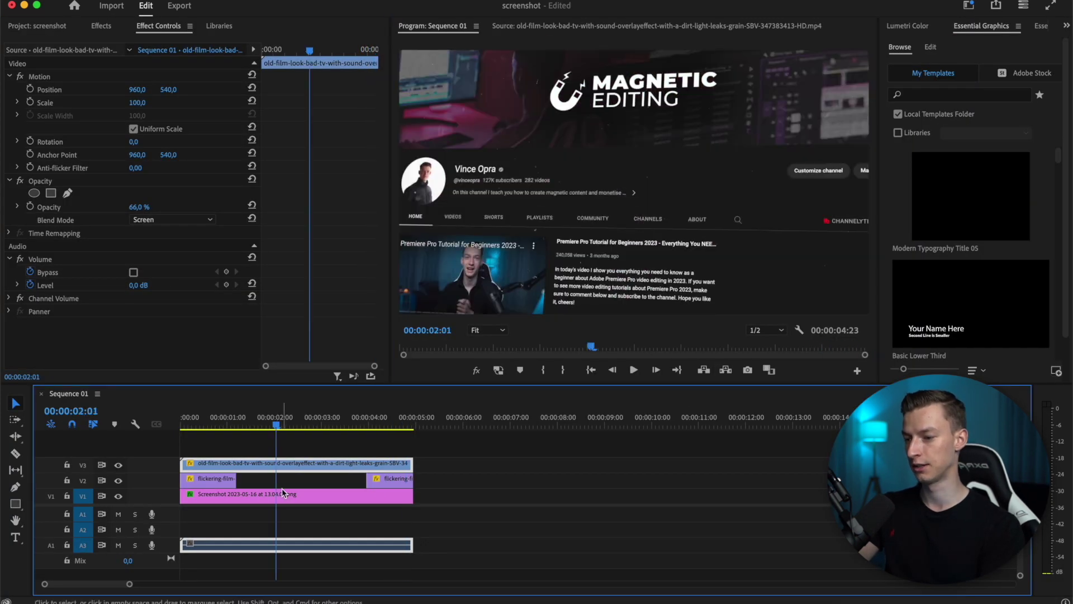
click(284, 494)
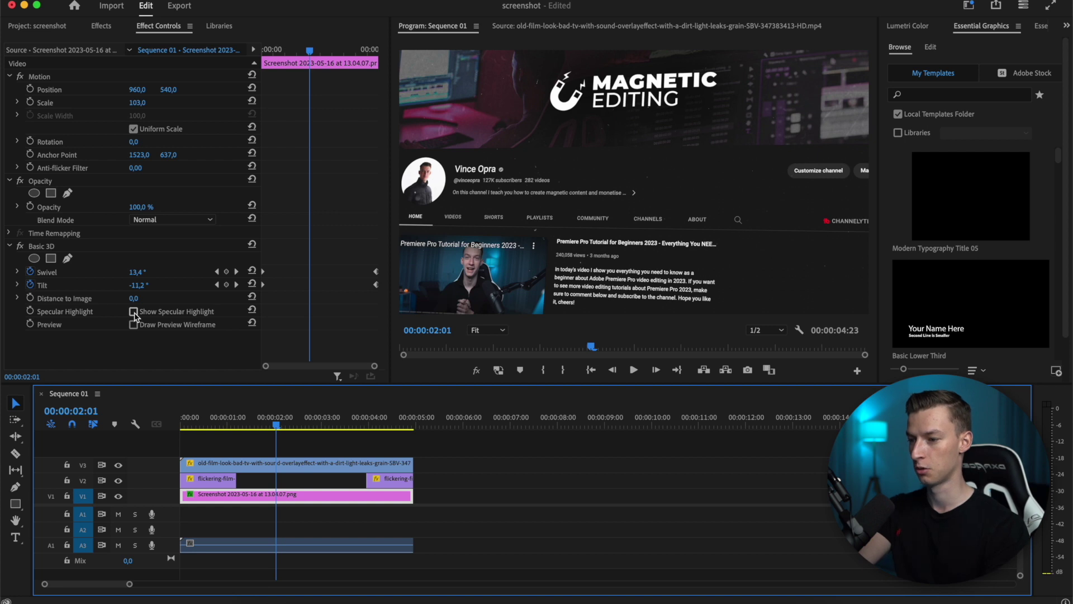
click(133, 312)
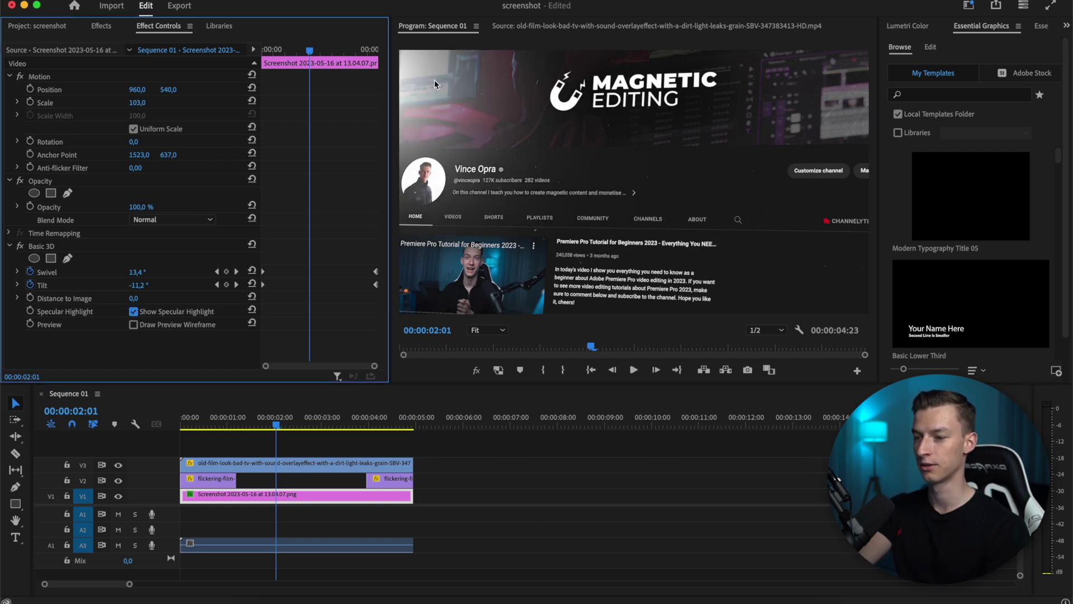
Play the sequence from the start full-screen to review the highlight, then scrub back into the screenshot.
drag(214, 417, 180, 416)
key(grave)
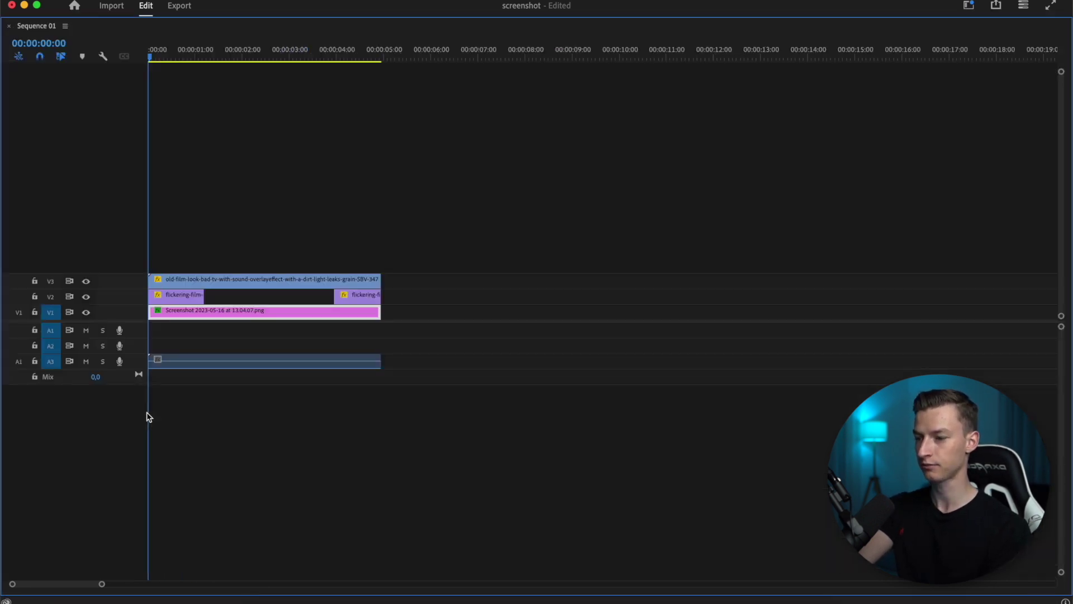
key(grave)
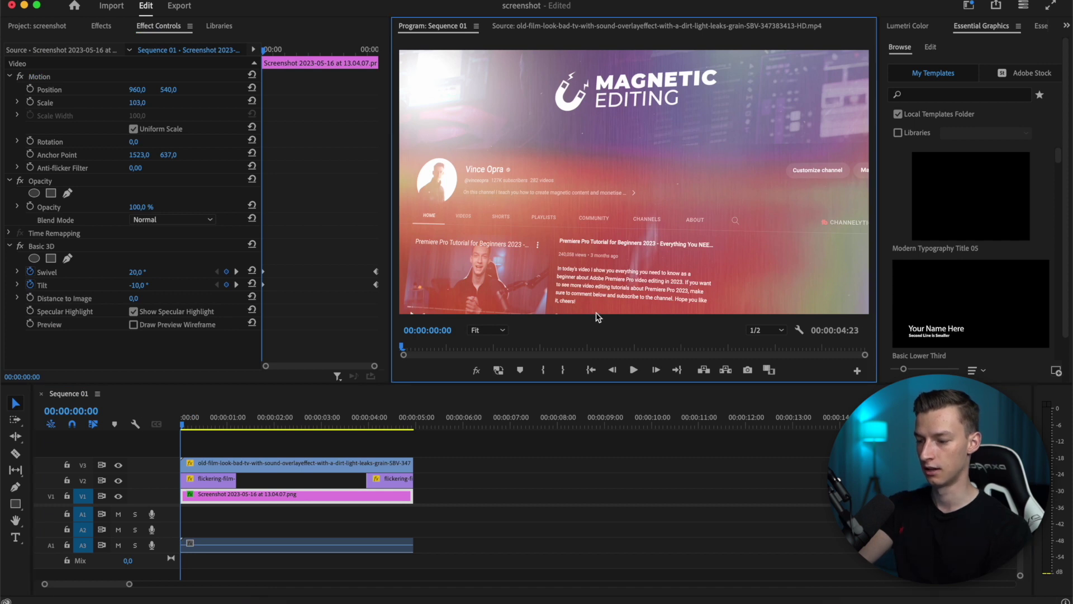
key(grave)
key(space)
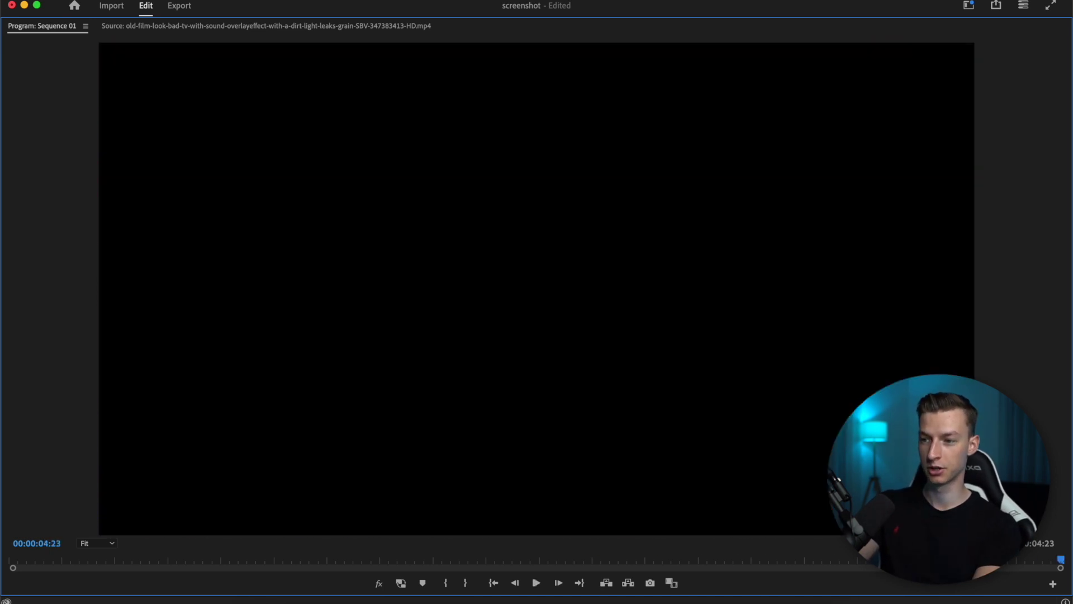
key(grave)
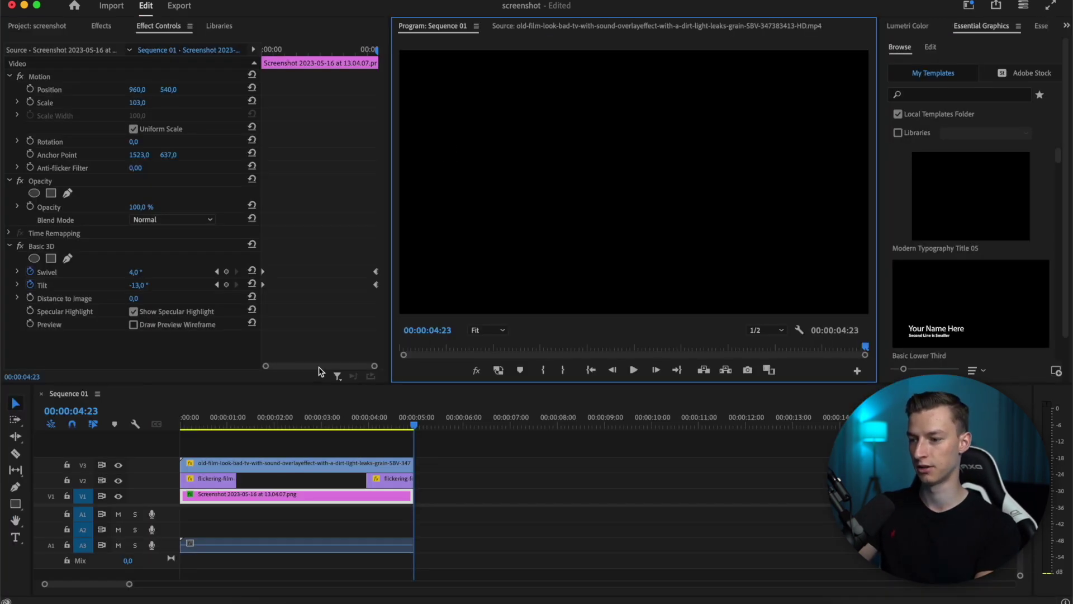
drag(212, 419, 308, 494)
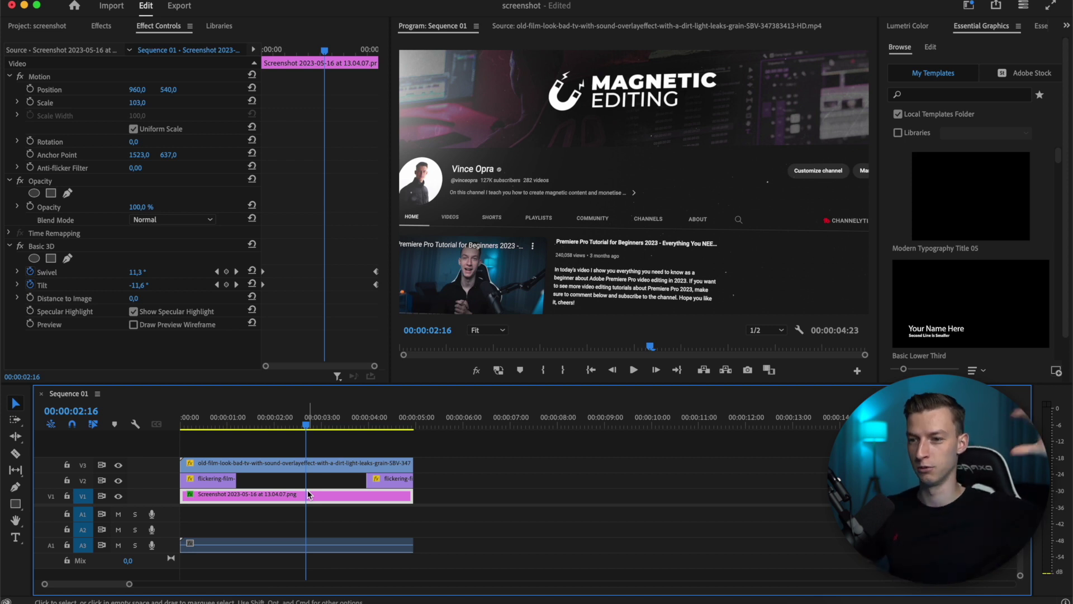
Place the blue-gray grunge background clip on V1 after the five-second mark.
click(463, 420)
click(45, 26)
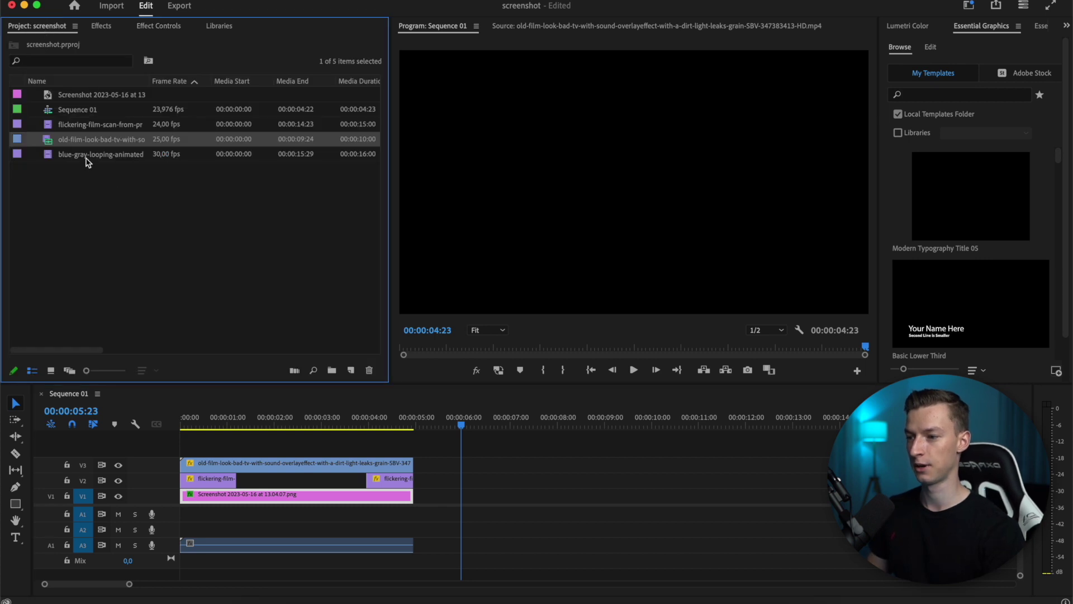
drag(87, 162, 445, 495)
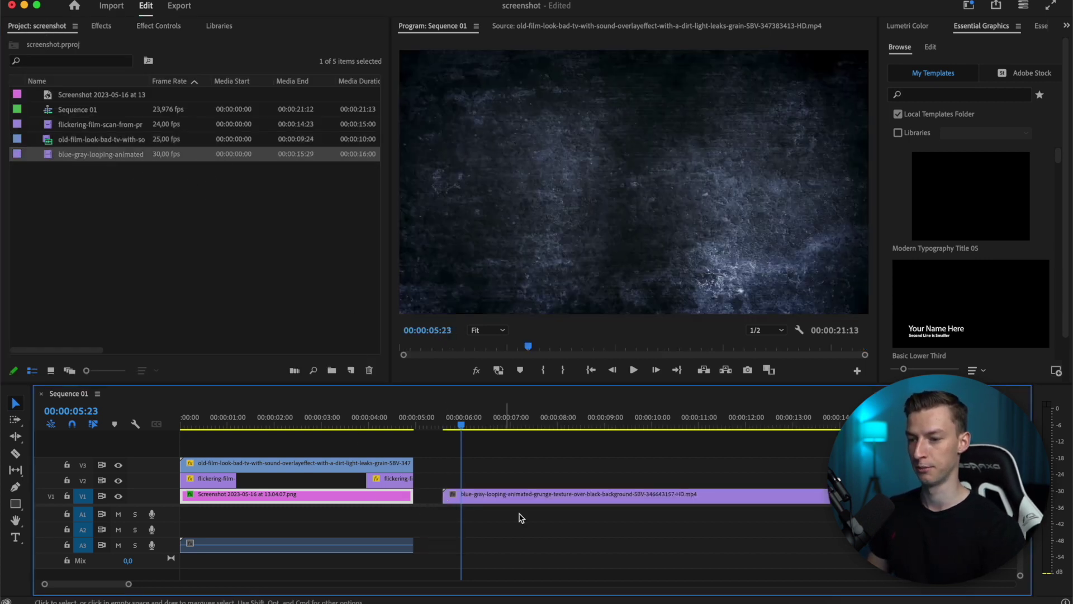
Lower the grunge background's opacity to 18% and drag a Screenshot clip onto V2 above it.
click(511, 501)
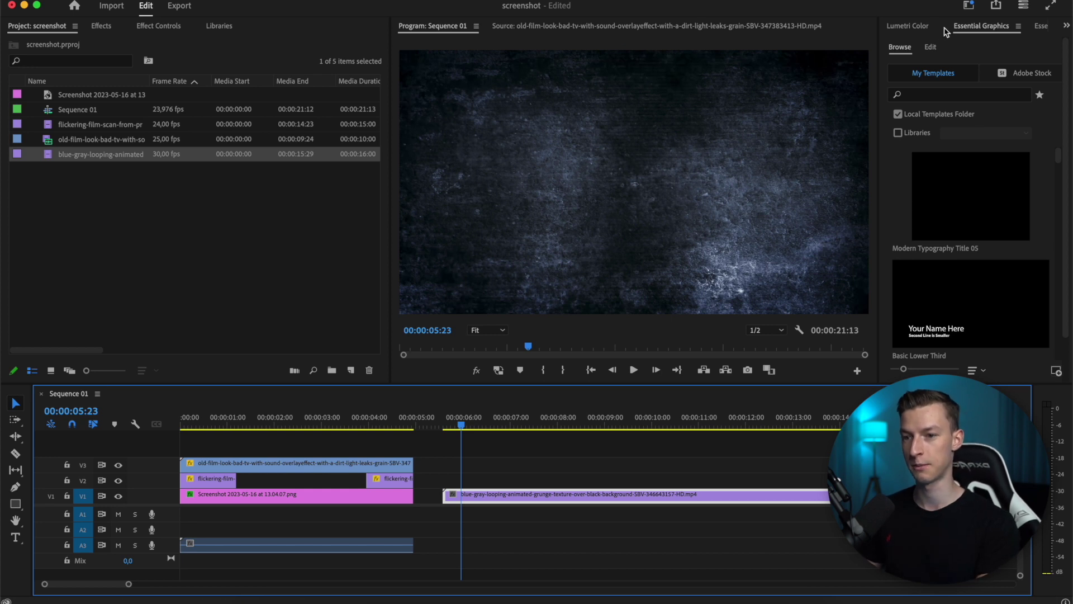
click(105, 29)
click(162, 32)
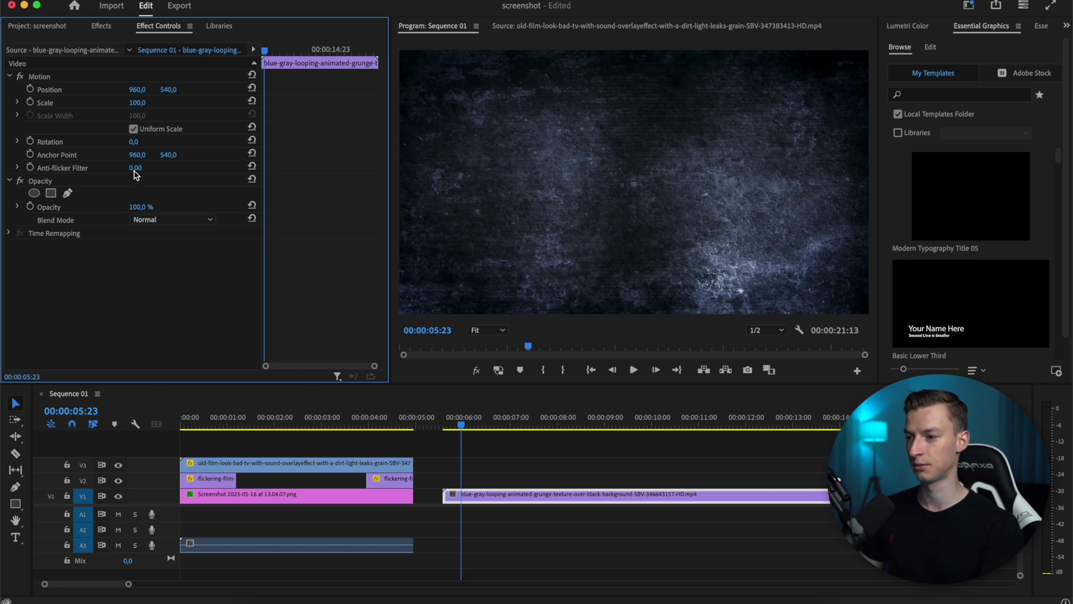
drag(140, 206, 100, 207)
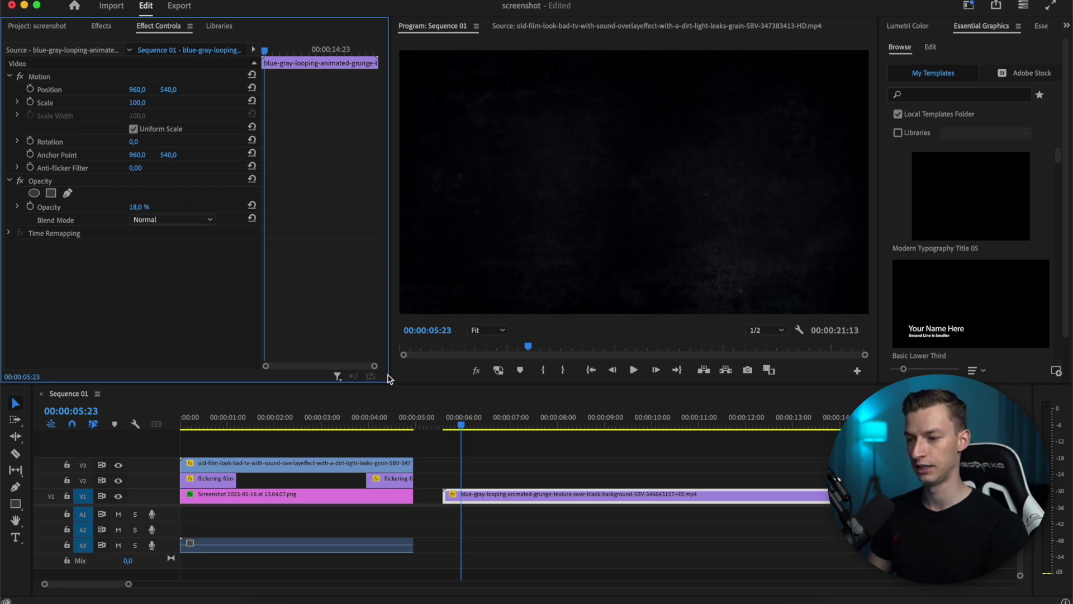
drag(458, 430, 463, 427)
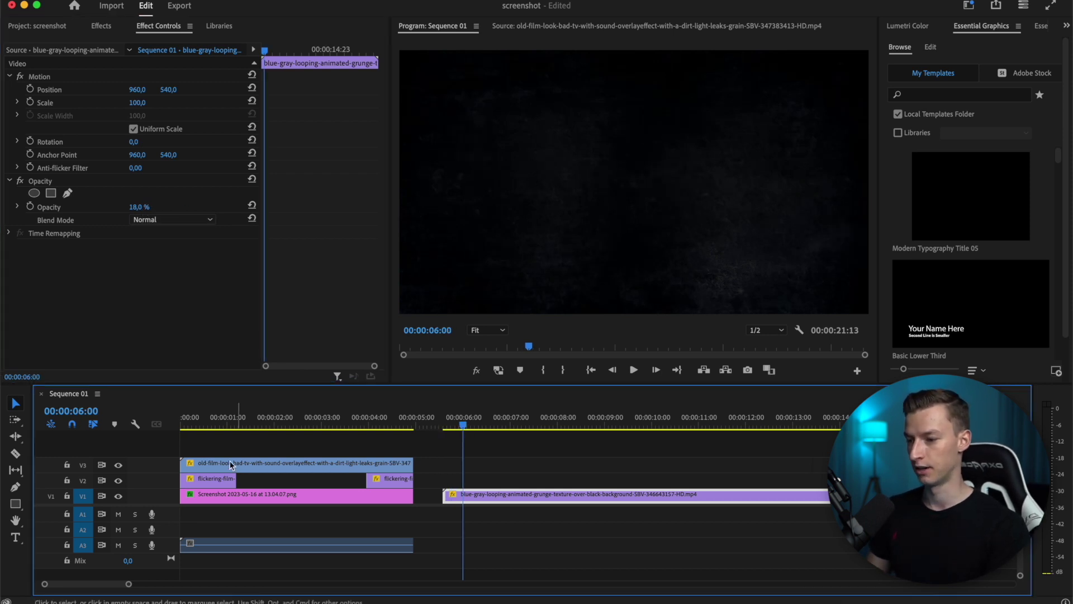
drag(254, 492, 518, 478)
Drop the screenshot on V2, turn off specular highlight, reset Swivel and Tilt to 0, and scale it to 43.
click(469, 419)
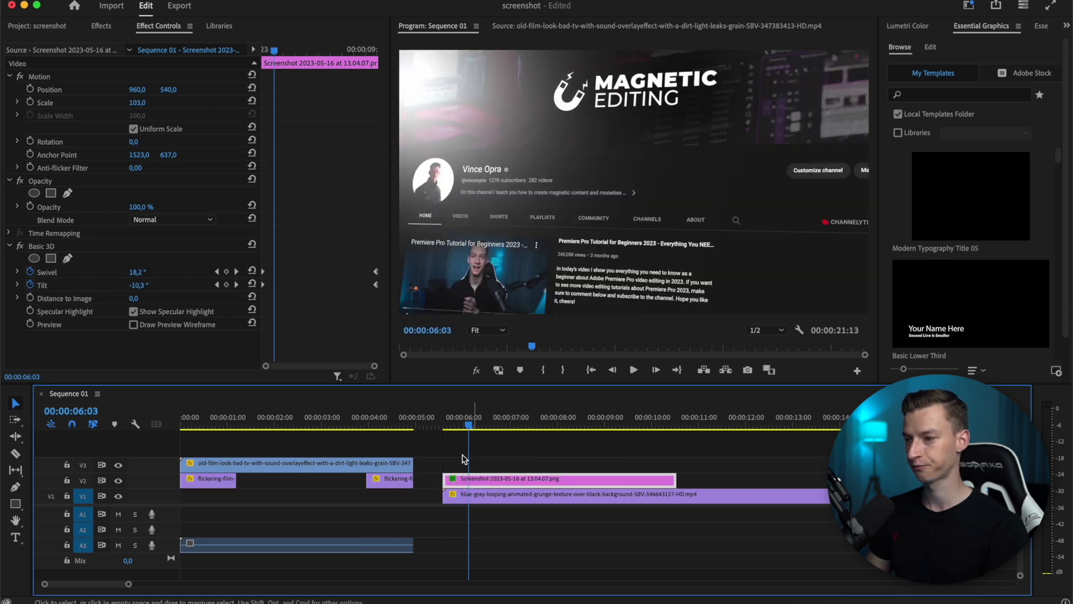
click(133, 312)
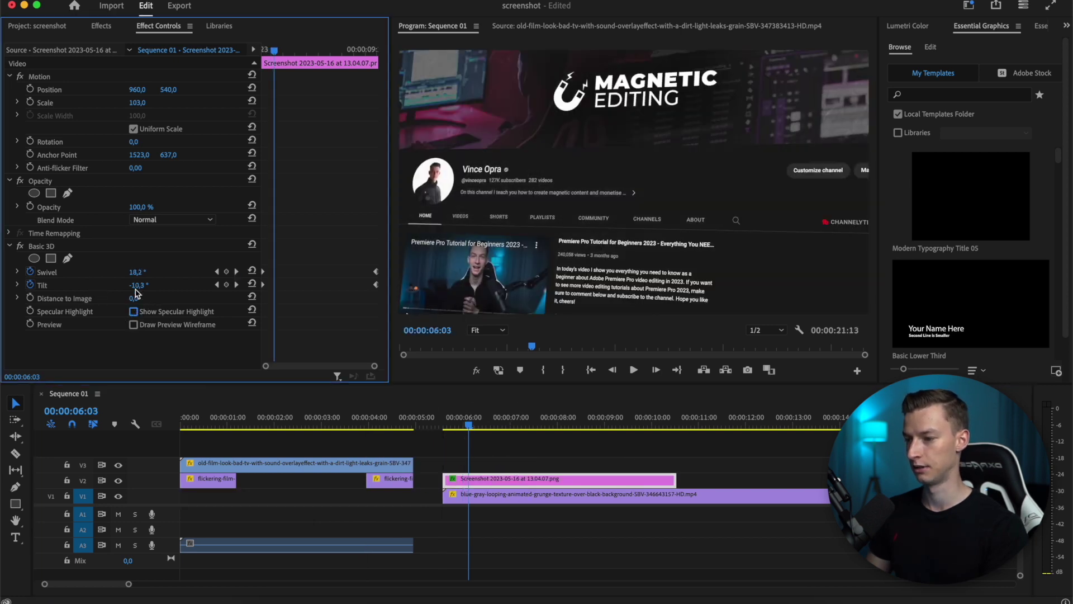
mouse_move(151, 104)
mouse_down()
mouse_move(117, 104)
mouse_move(152, 108)
mouse_up()
click(252, 271)
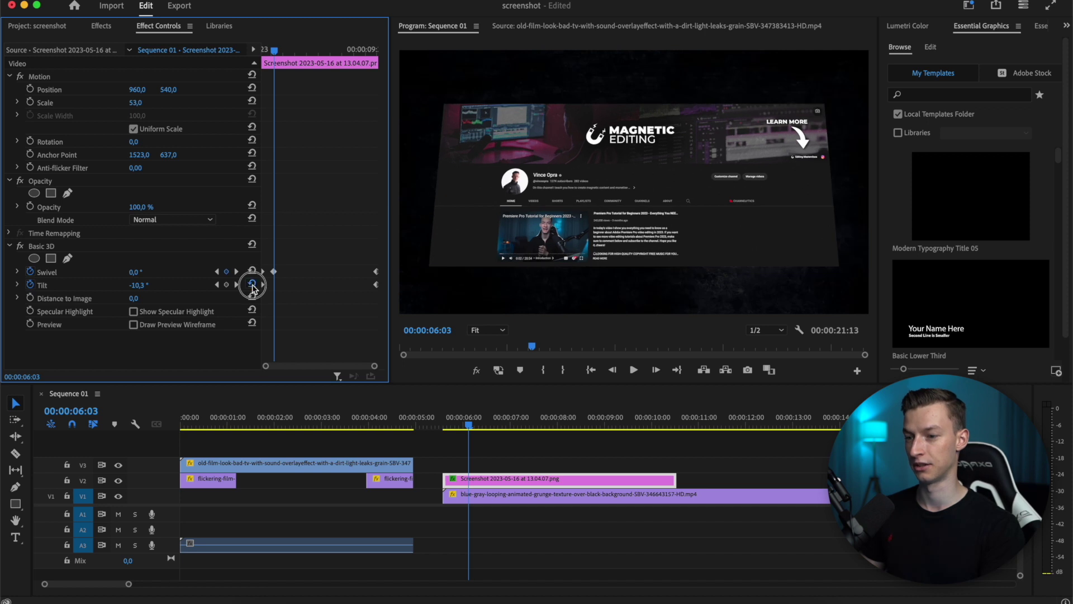
click(252, 283)
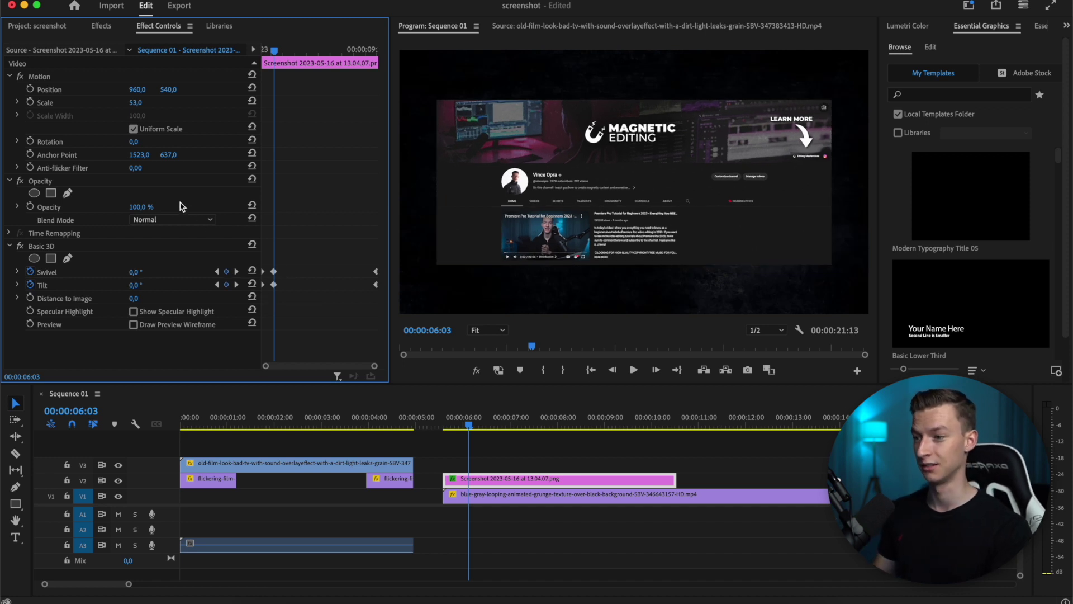
drag(139, 102, 133, 102)
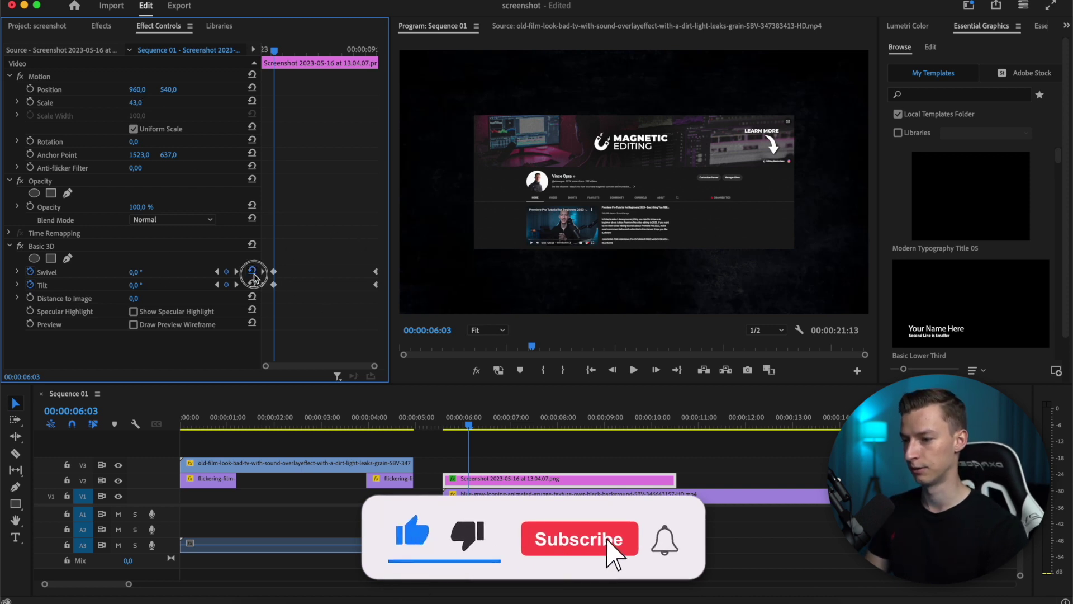
Delete the Swivel and Tilt keyframes, confirming each with OK.
click(30, 284)
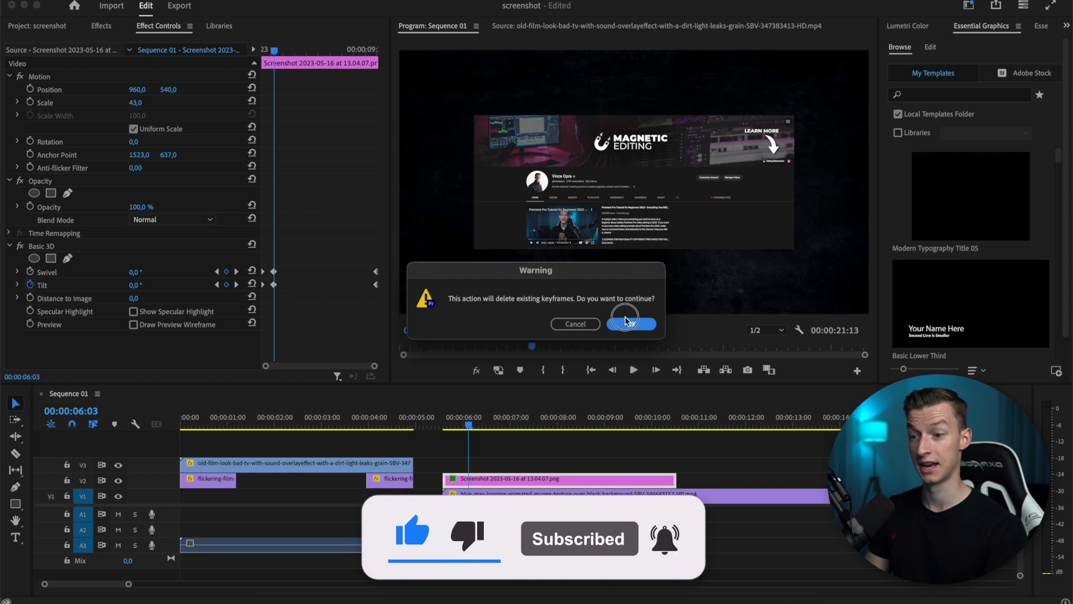
click(625, 320)
click(32, 284)
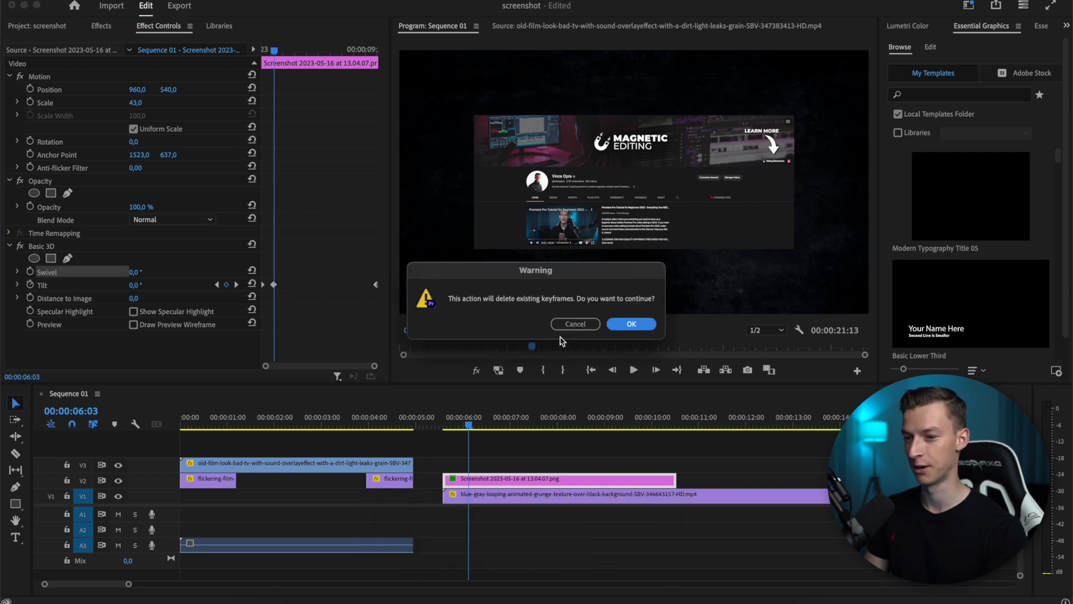
click(643, 325)
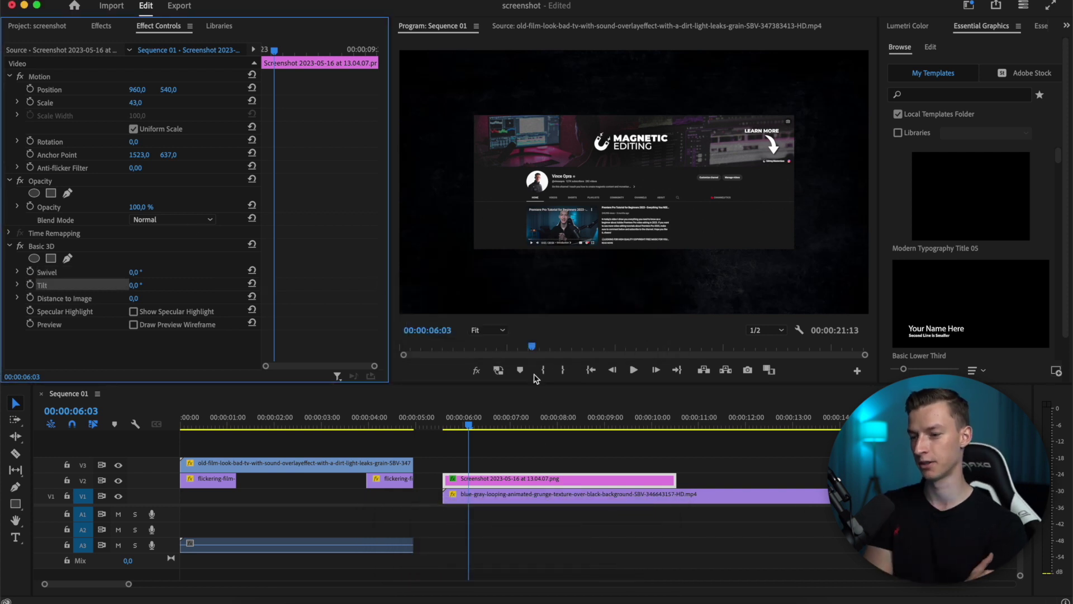
At 00:00:05:14, enable Swivel and Tilt keyframing and set Swivel to 6°.
drag(470, 427, 445, 426)
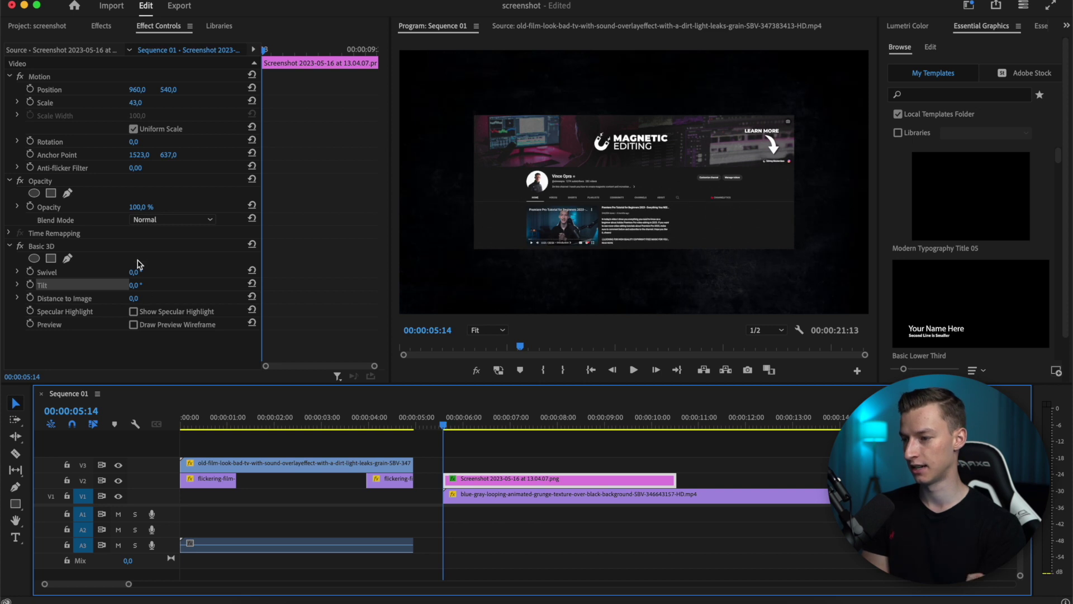
click(31, 273)
click(31, 284)
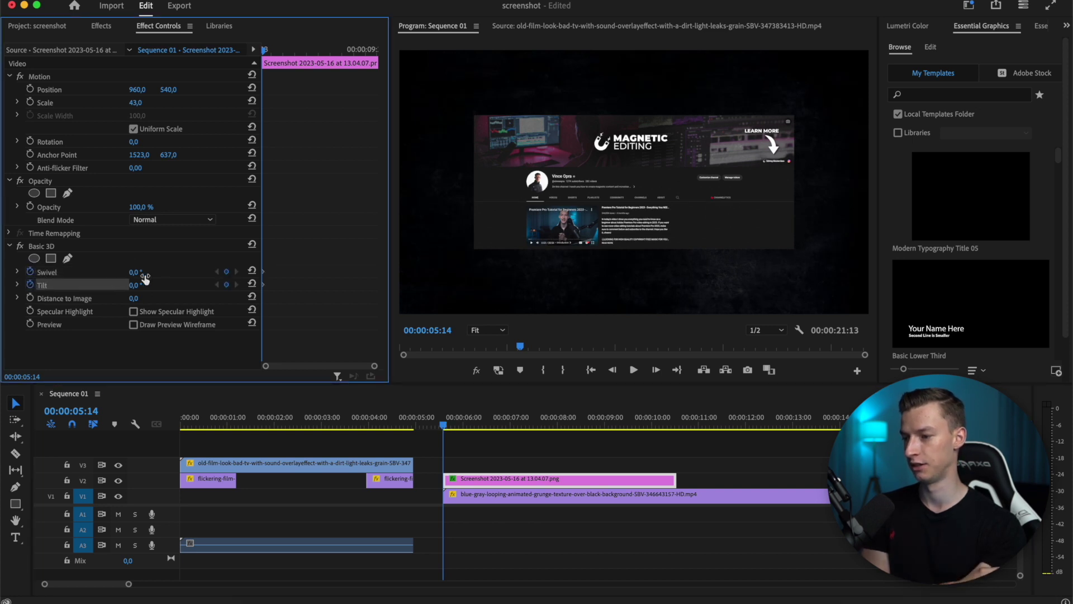
drag(137, 274, 134, 285)
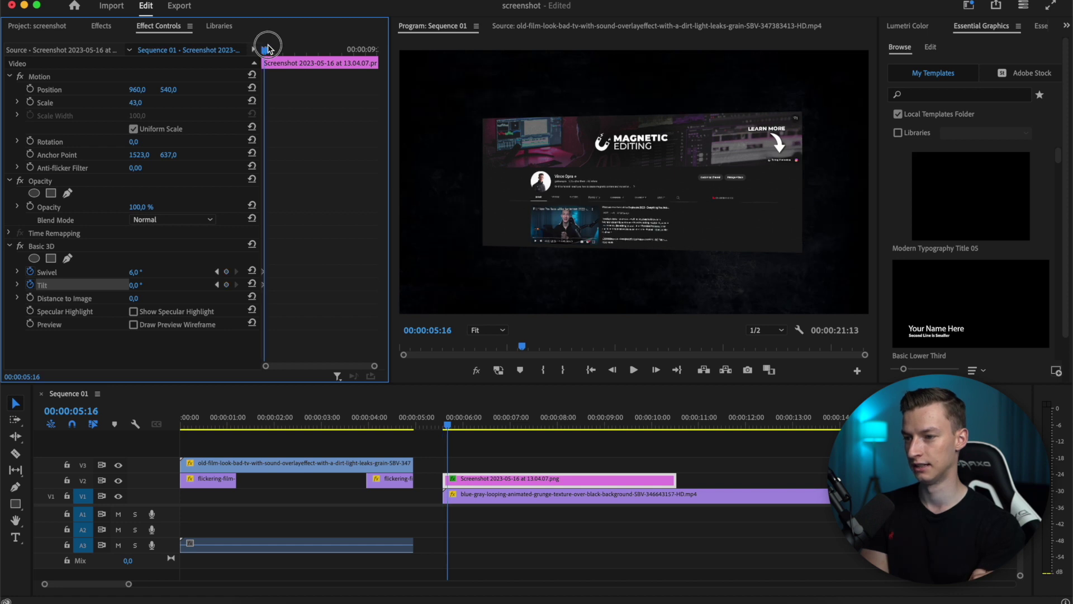
At 00:00:10:10, set Swivel to -1° and give Tilt a negative backward lean.
drag(267, 49, 365, 49)
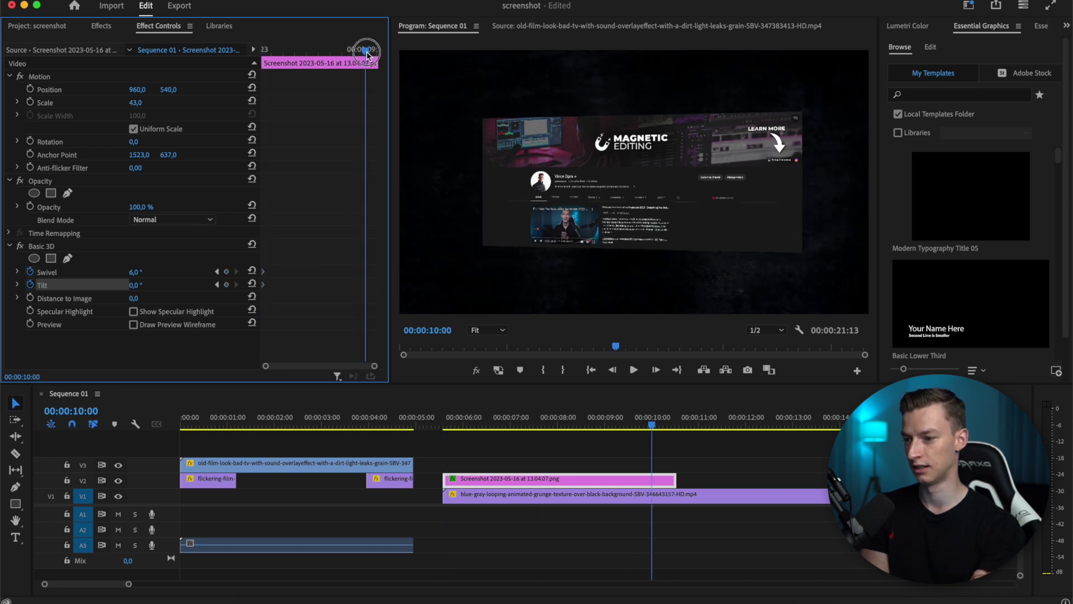
drag(655, 424, 672, 425)
click(144, 273)
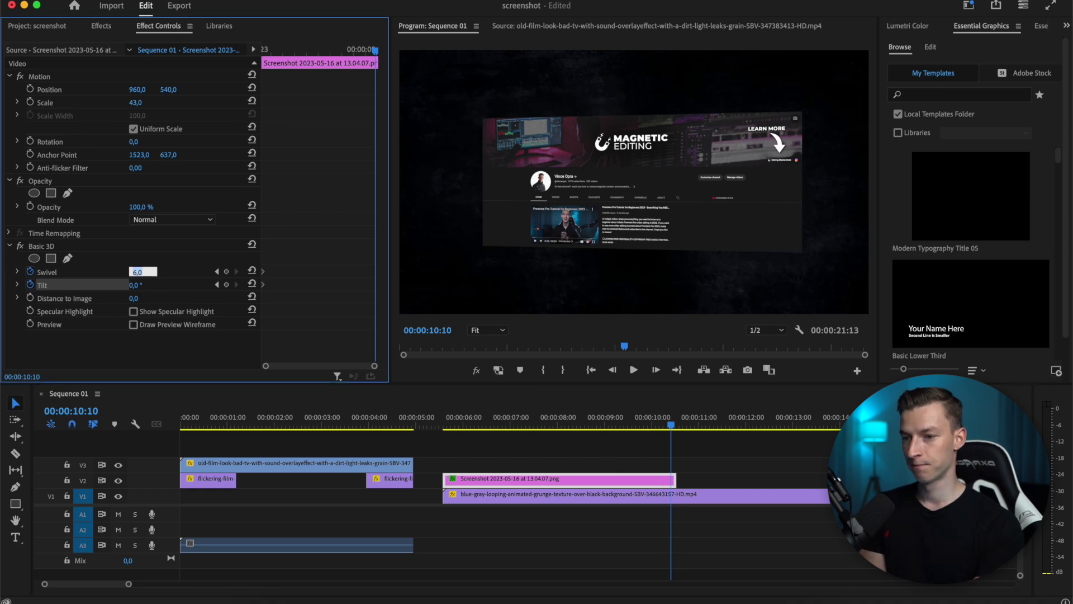
text(-1)
key(Return)
click(146, 298)
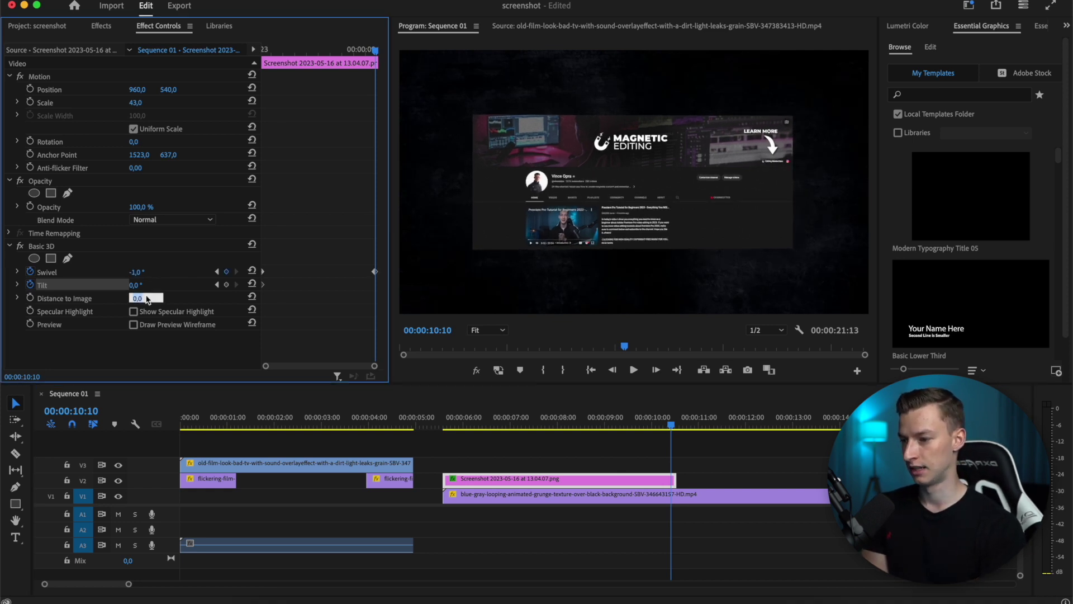
text(-1)
key(Return)
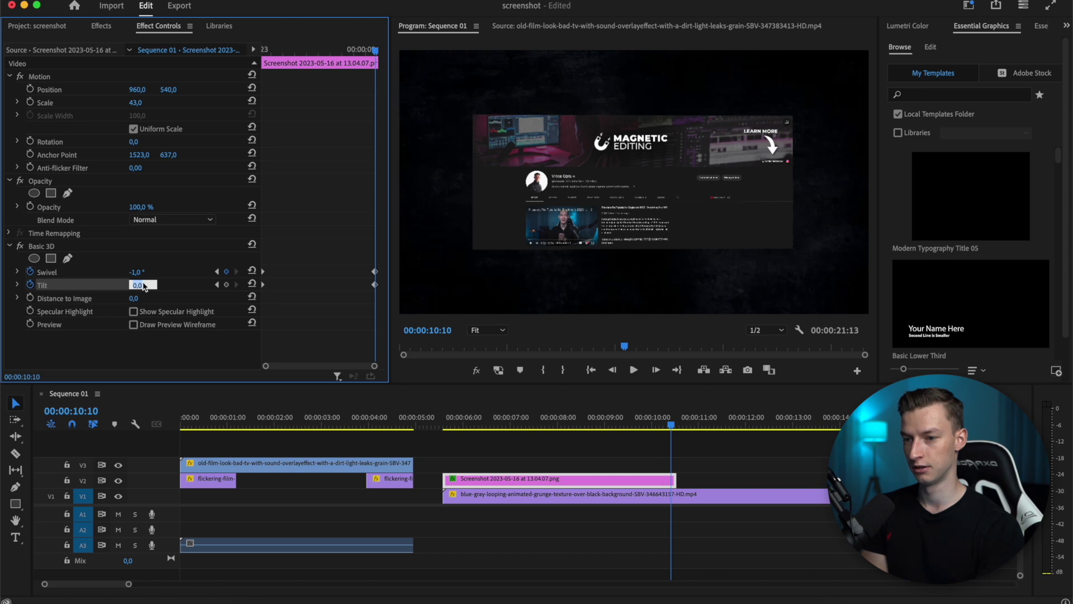
text(-5)
key(Return)
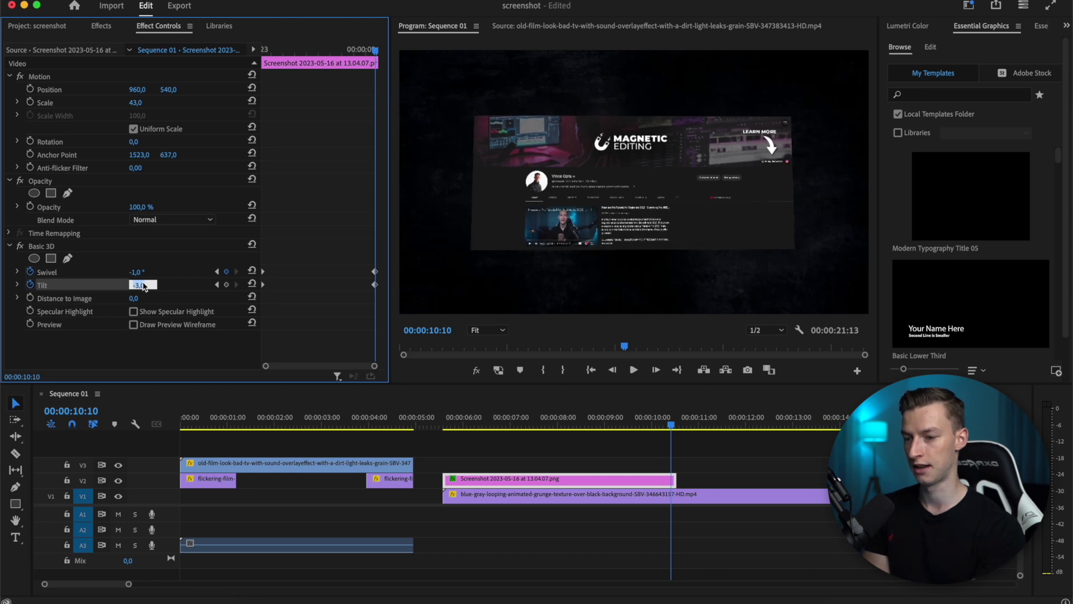
Play back the 3D animation from about 00:00:06:03 to preview it.
click(541, 435)
click(469, 422)
key(space)
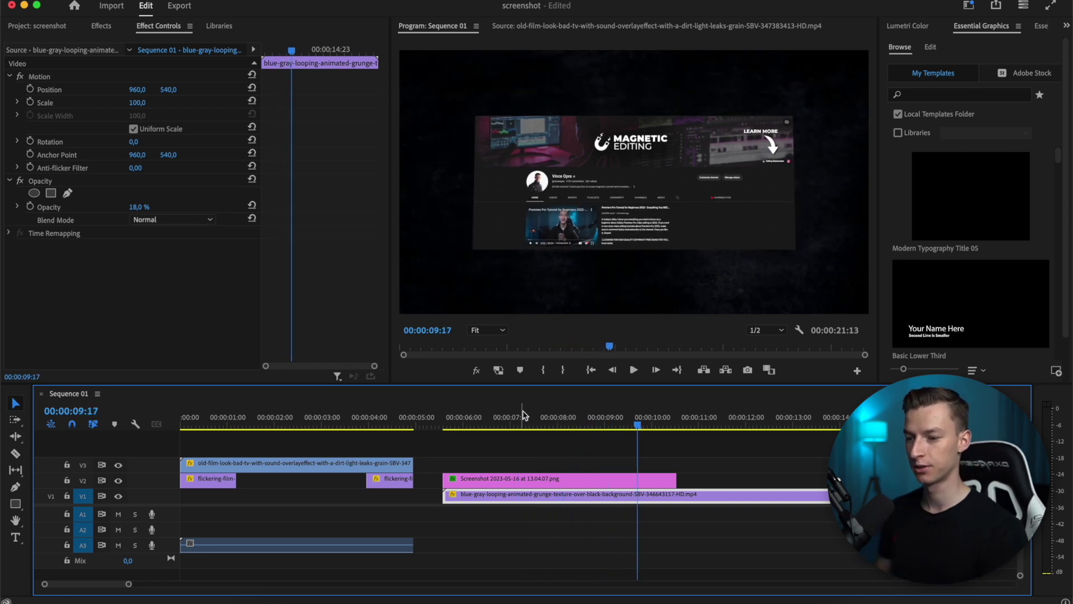
Search the Effects panel for 'dro' and apply Drop Shadow to the Screenshot clip on V2.
click(511, 469)
click(511, 474)
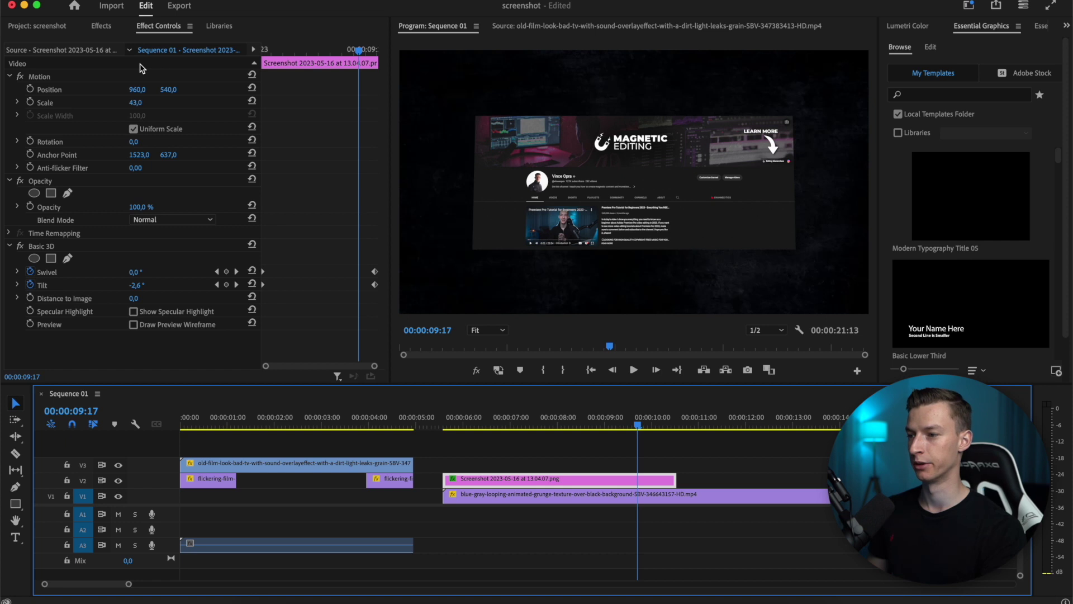
click(112, 29)
click(89, 43)
text(drop)
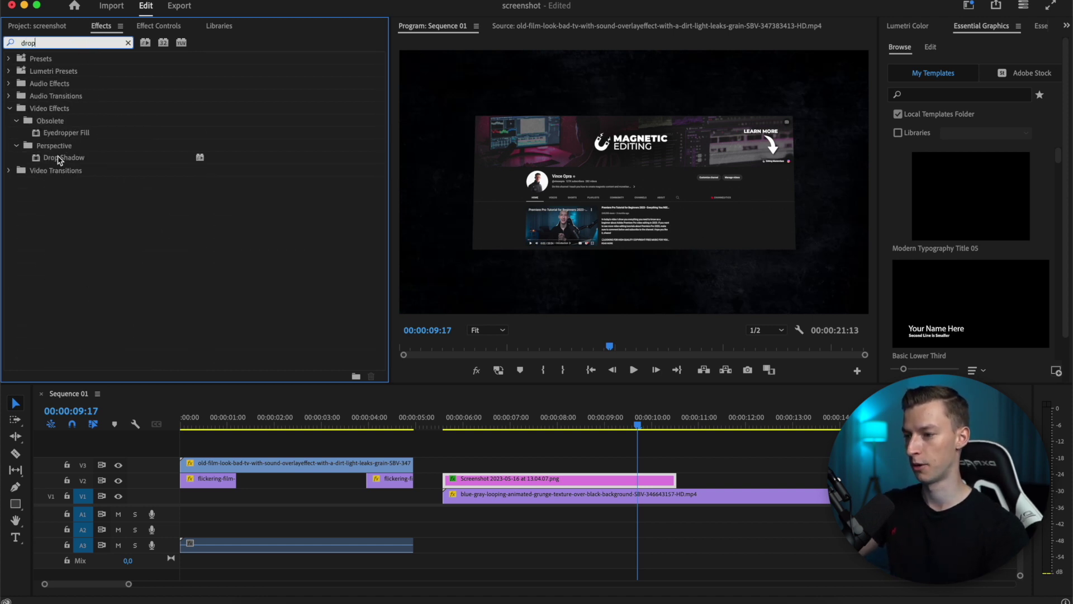
click(59, 160)
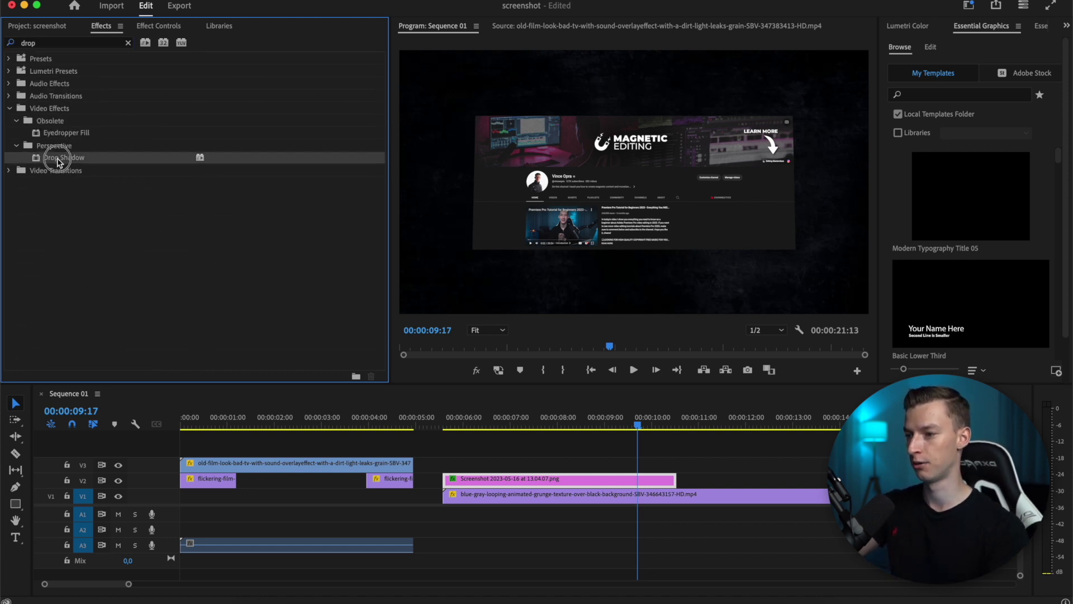
drag(559, 407, 512, 485)
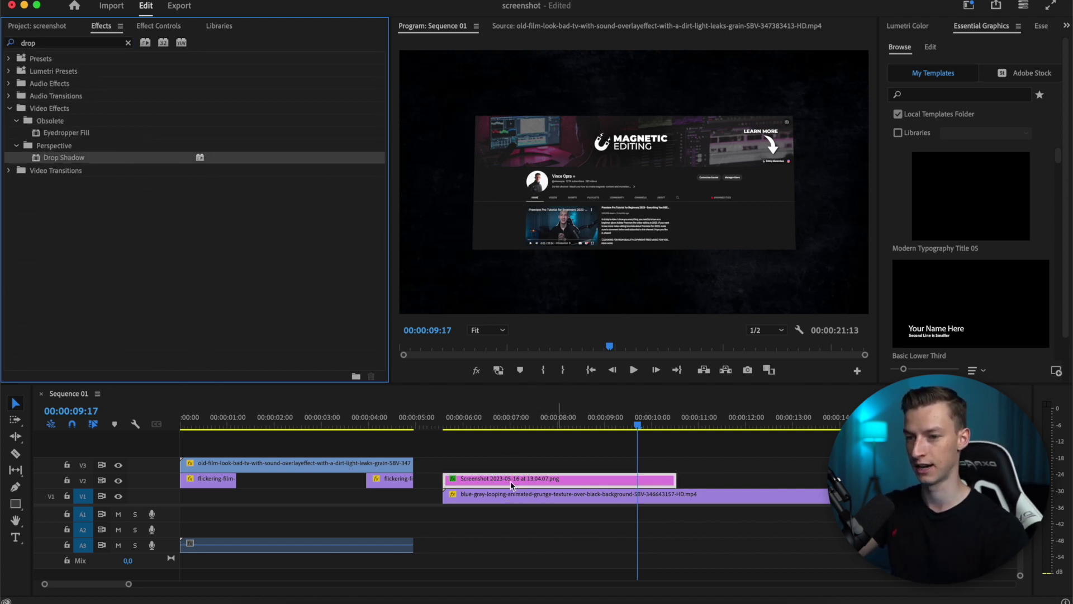
Show the Drop Shadow effect's settings in the screenshot's Effect Controls.
click(160, 27)
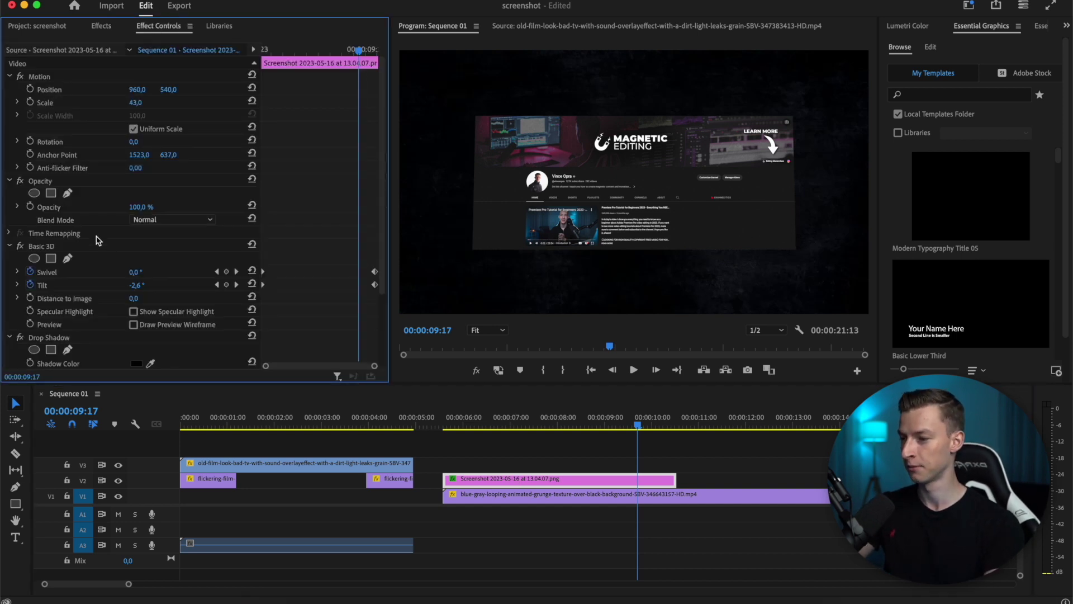
click(102, 338)
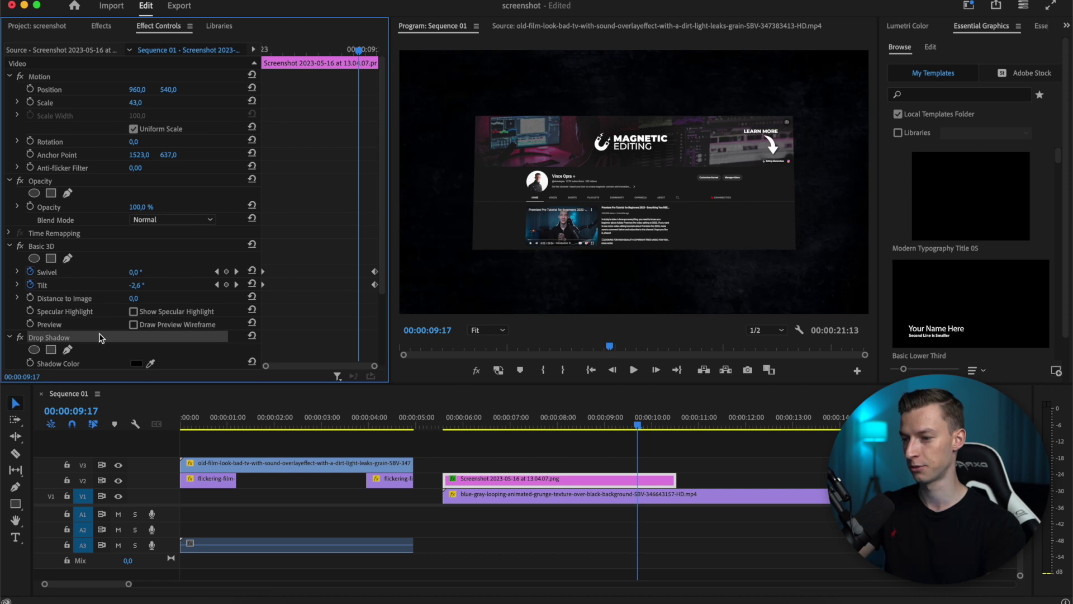
scroll(112, 324, down, 3)
Set the drop shadow to softness 99, direction -227° and distance 94, then preview it.
mouse_move(137, 297)
mouse_down()
mouse_move(159, 298)
mouse_move(142, 298)
mouse_move(147, 310)
mouse_up()
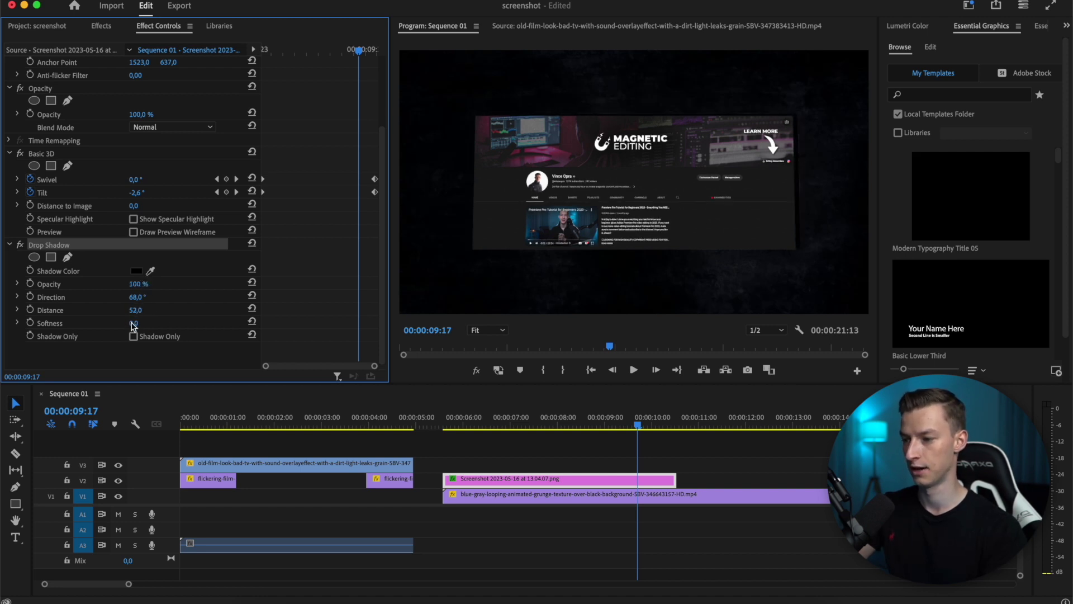
drag(134, 322, 157, 322)
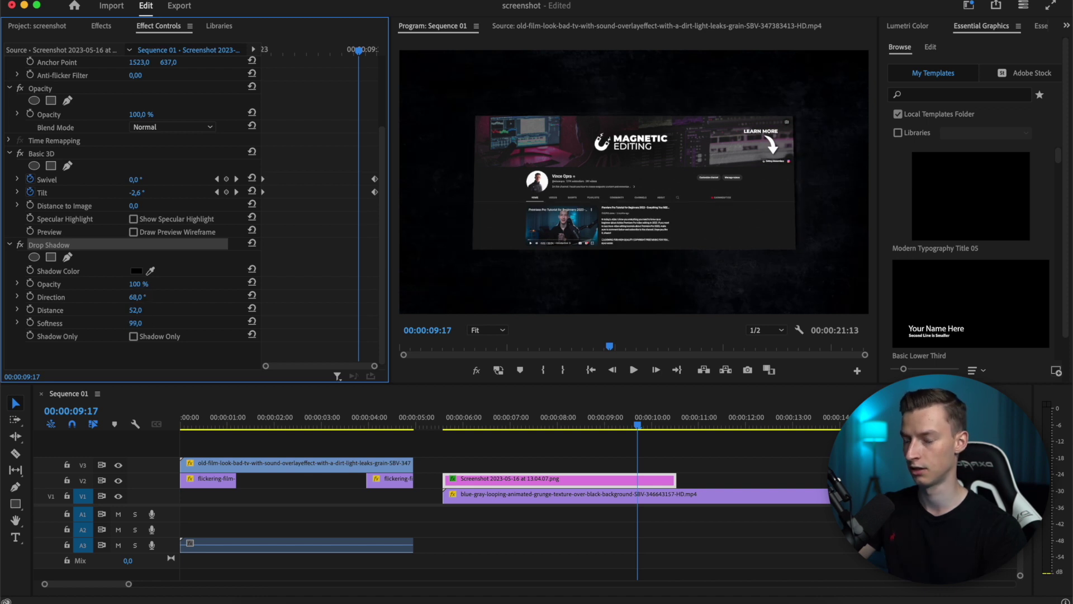
drag(135, 296, 161, 297)
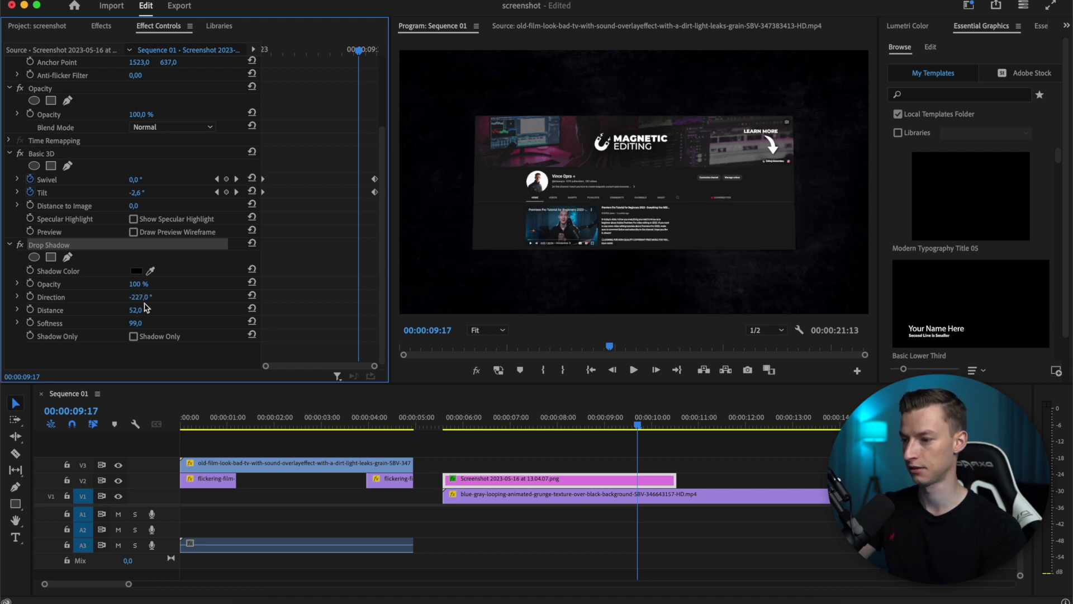
drag(139, 311, 151, 311)
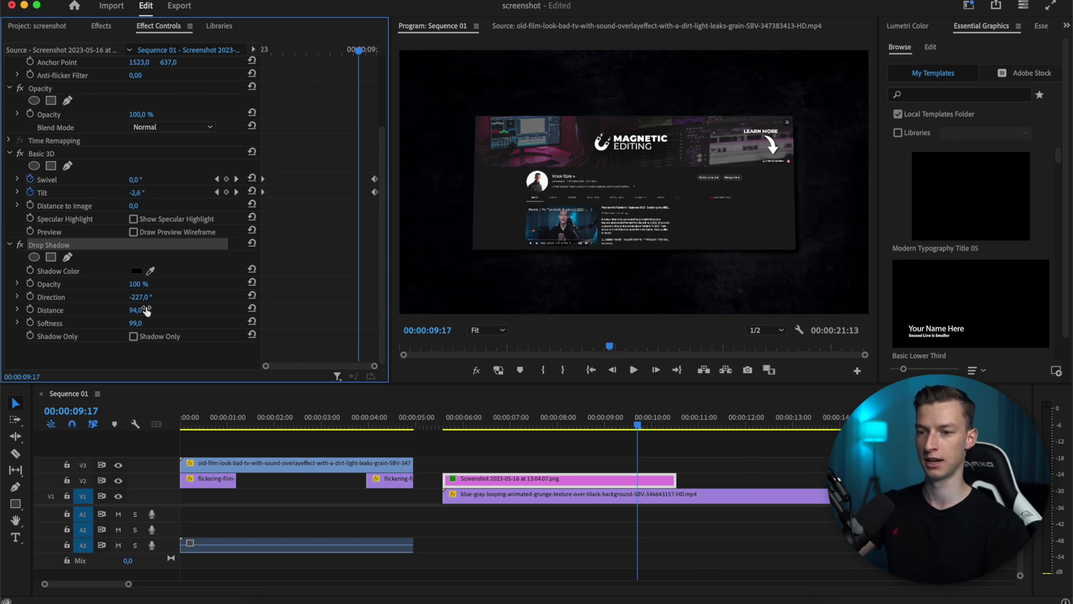
key(space)
click(477, 455)
click(477, 417)
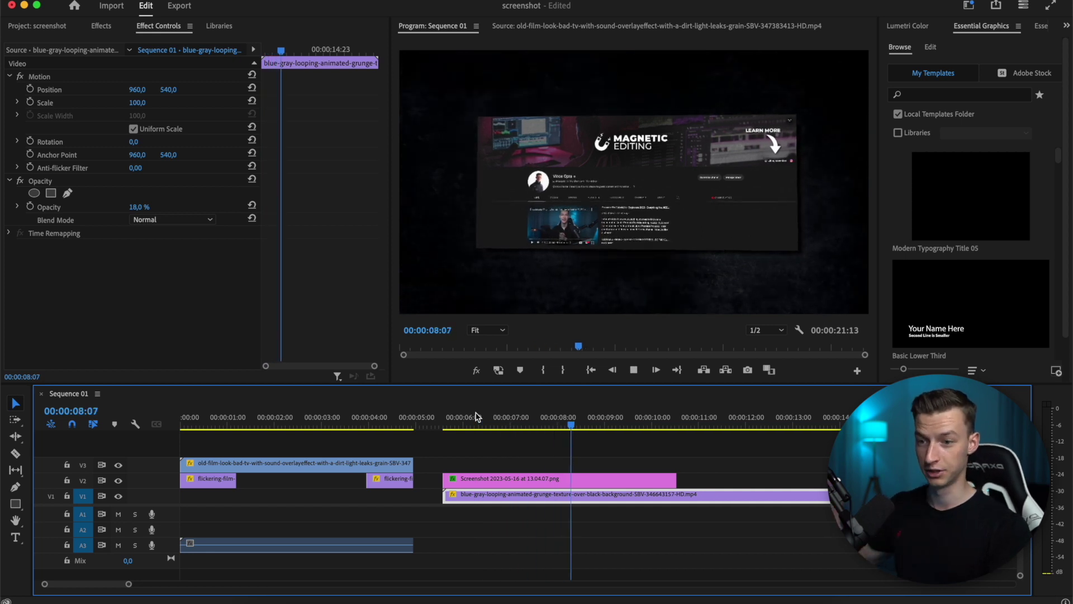
Stop playback and move the old-film overlay from V3 to V2, aligned with the screenshot's start.
key(space)
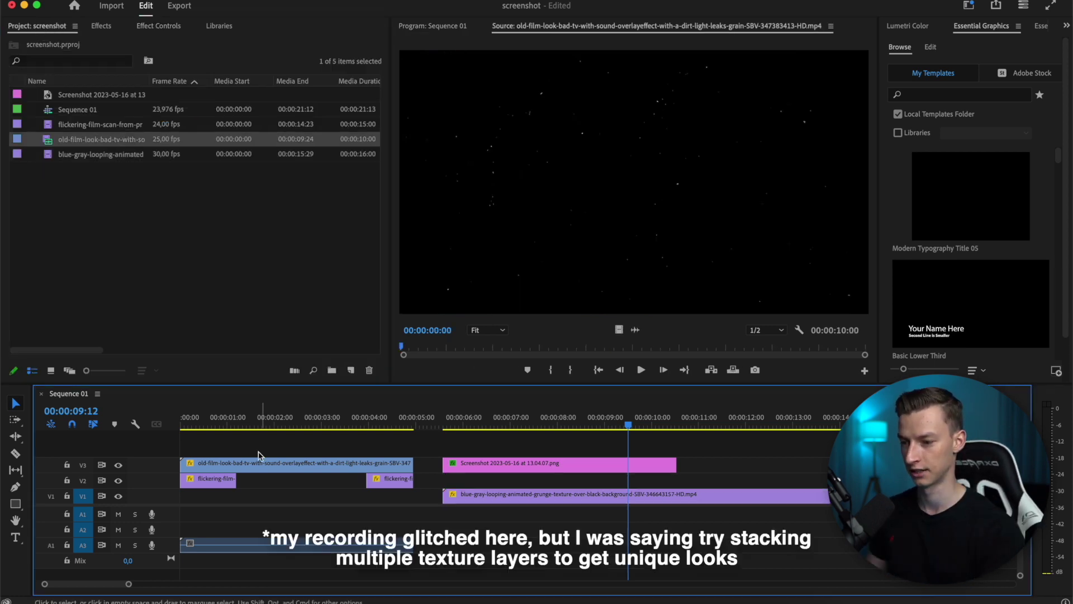
drag(259, 464, 520, 488)
mouse_move(511, 424)
mouse_down()
mouse_move(462, 424)
mouse_move(494, 425)
mouse_up()
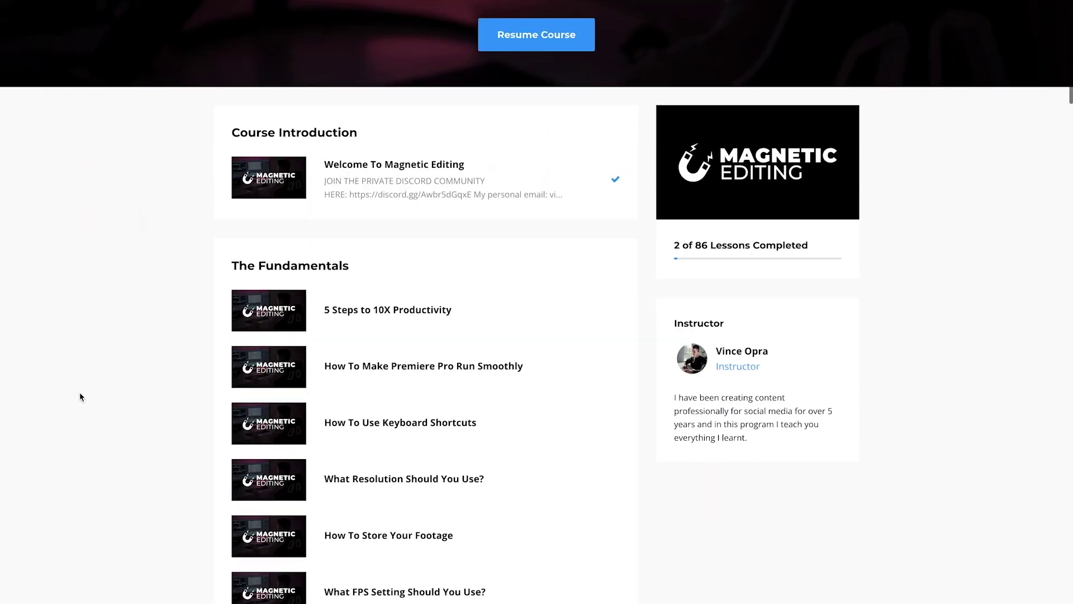
Scroll the course lesson list down to the BONUS MODULE | Demolish The Youtube Algorithm section.
scroll(80, 393, down, 10)
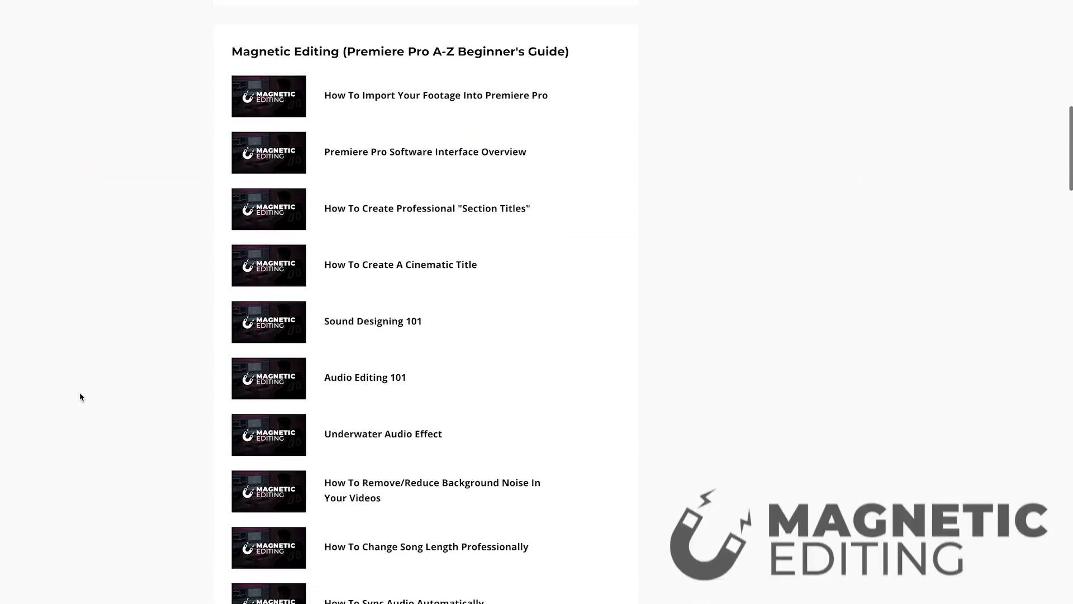
scroll(80, 396, down, 10)
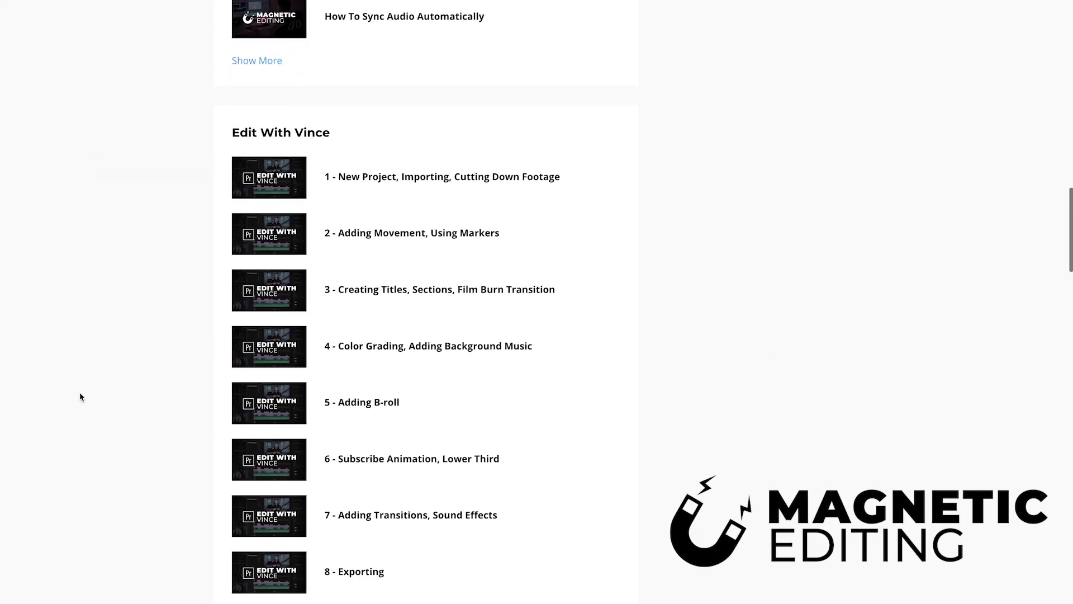
scroll(79, 397, down, 14)
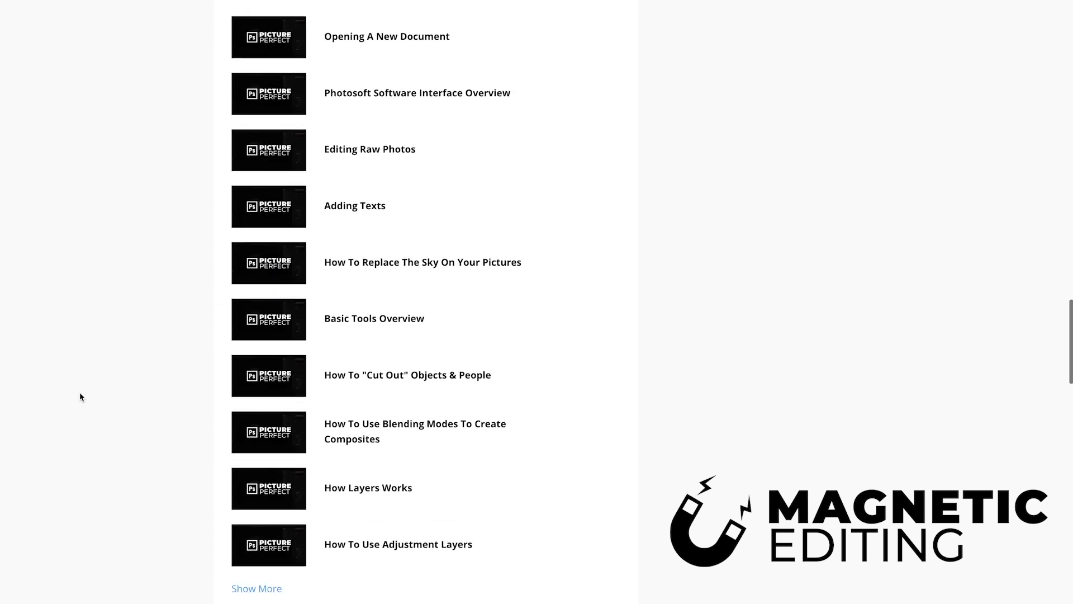
scroll(79, 395, down, 17)
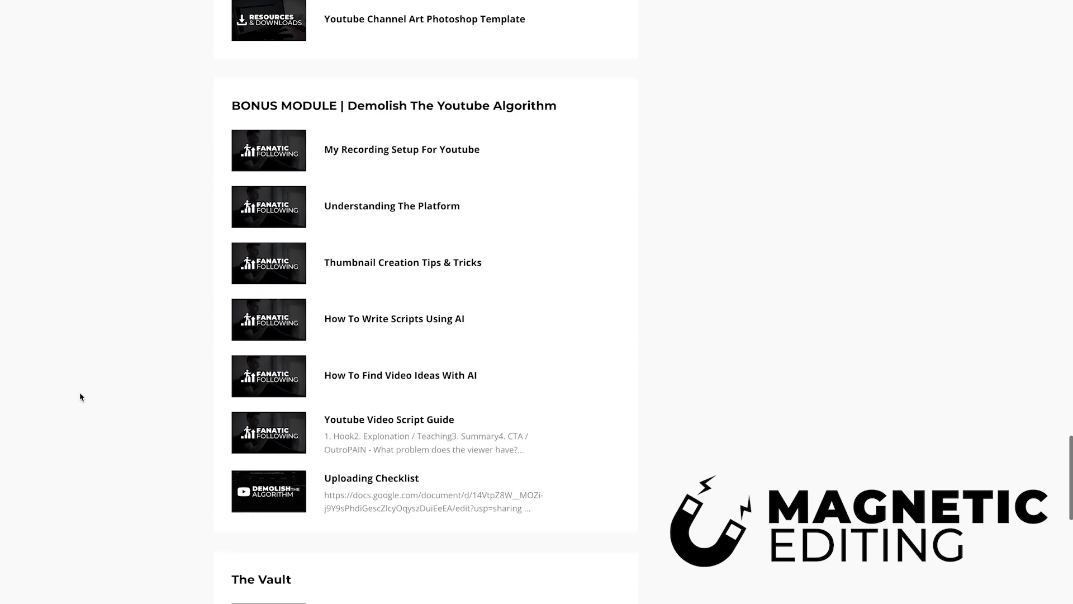